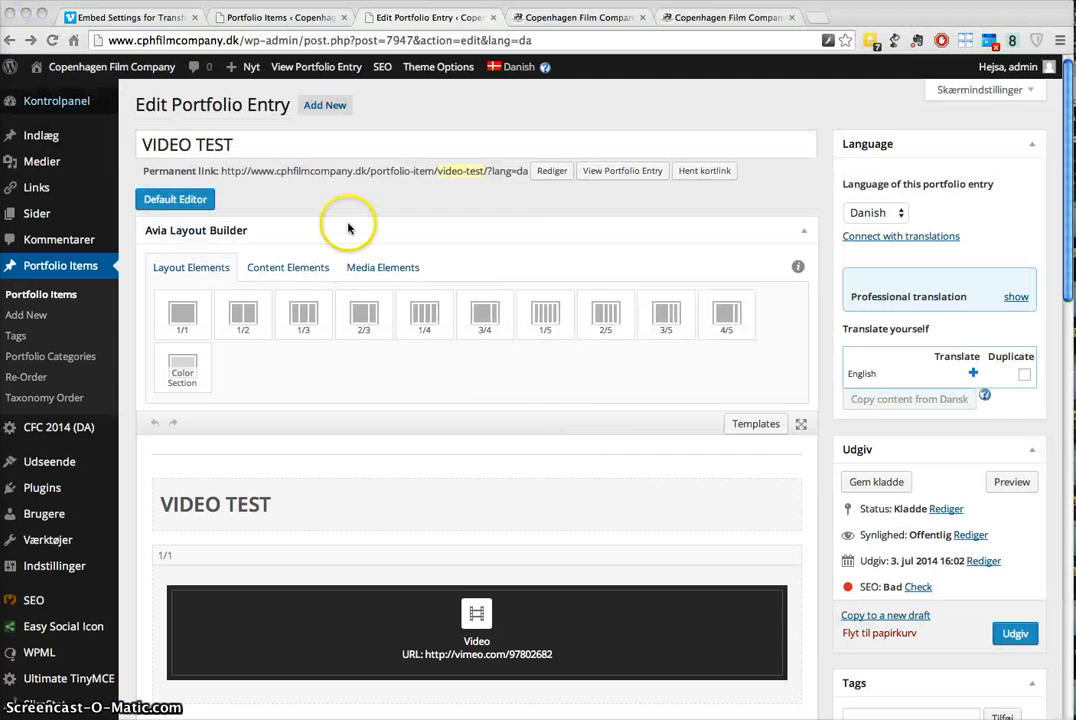
Duplicate the Danish VIDEO TEST portfolio entry into English and open the English duplicate for editing.
{"action": "left_click", "coordinate": [593, 203]}
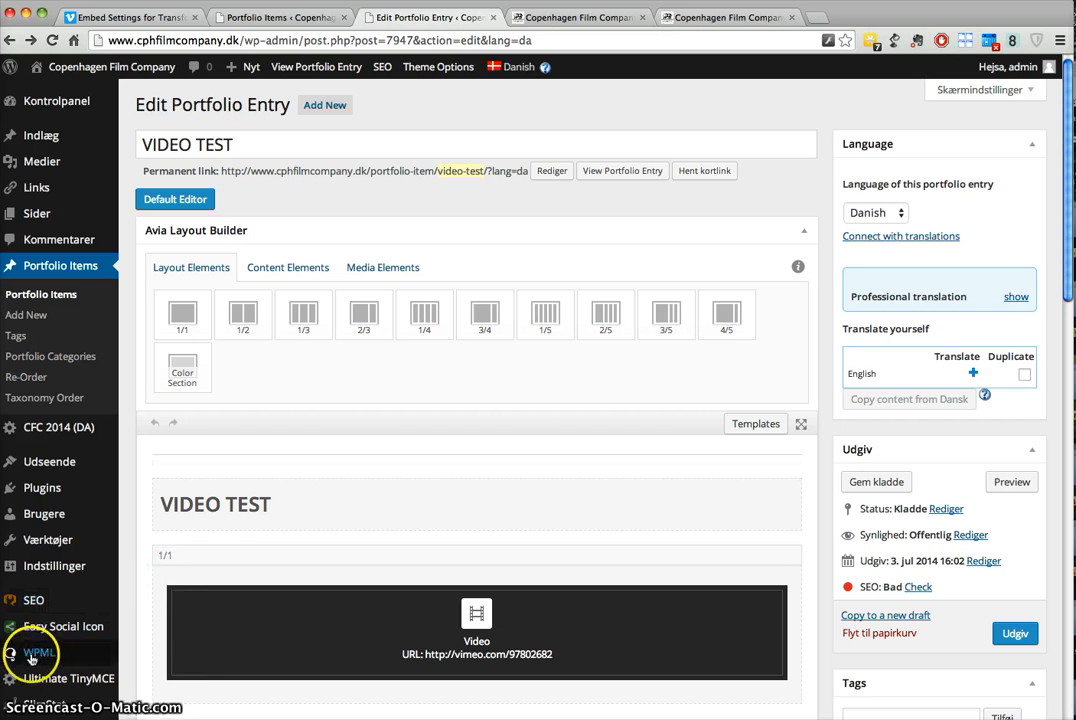
{"action": "mouse_move", "coordinate": [34, 650]}
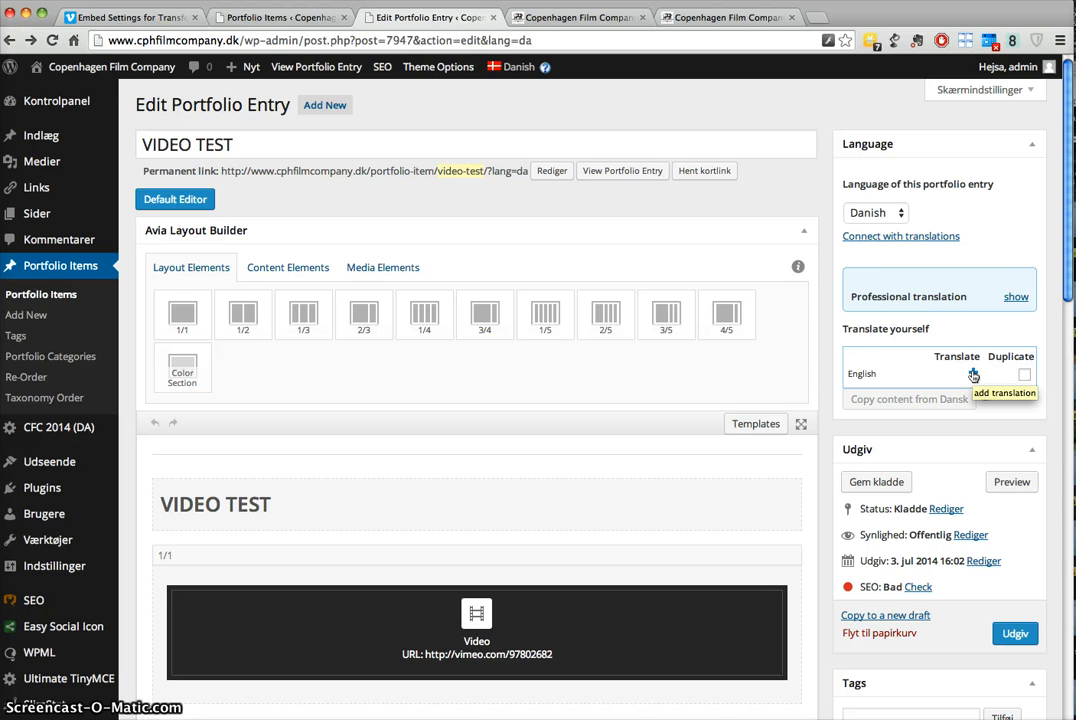
{"action": "left_click", "coordinate": [1024, 374]}
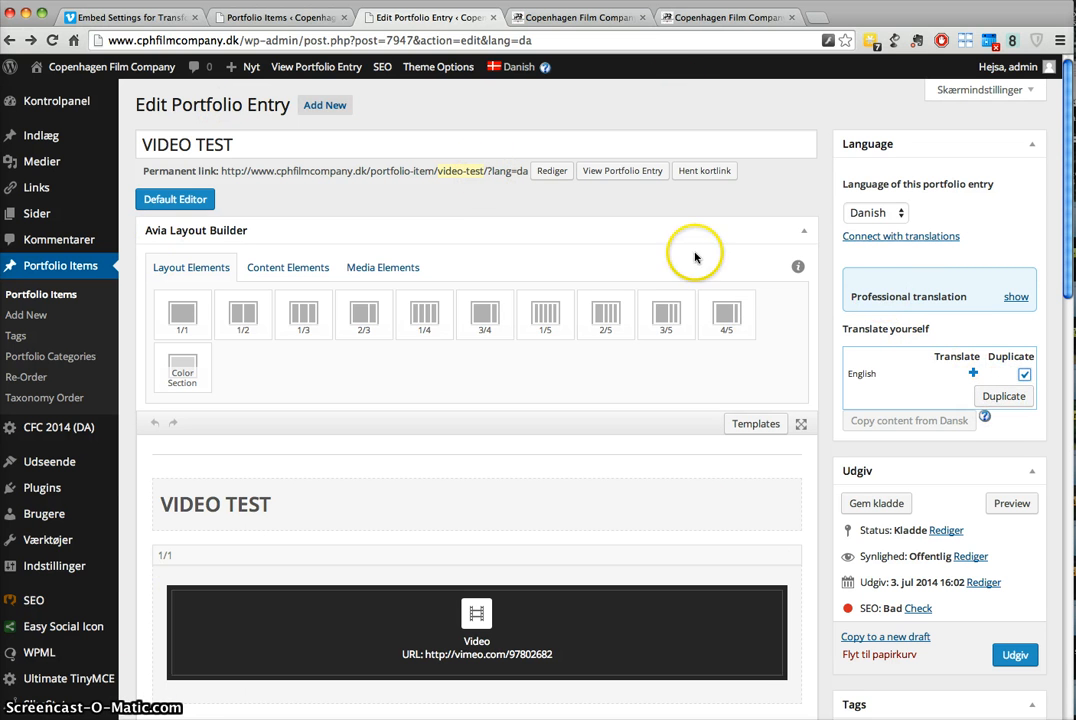
{"action": "left_click", "coordinate": [1008, 396]}
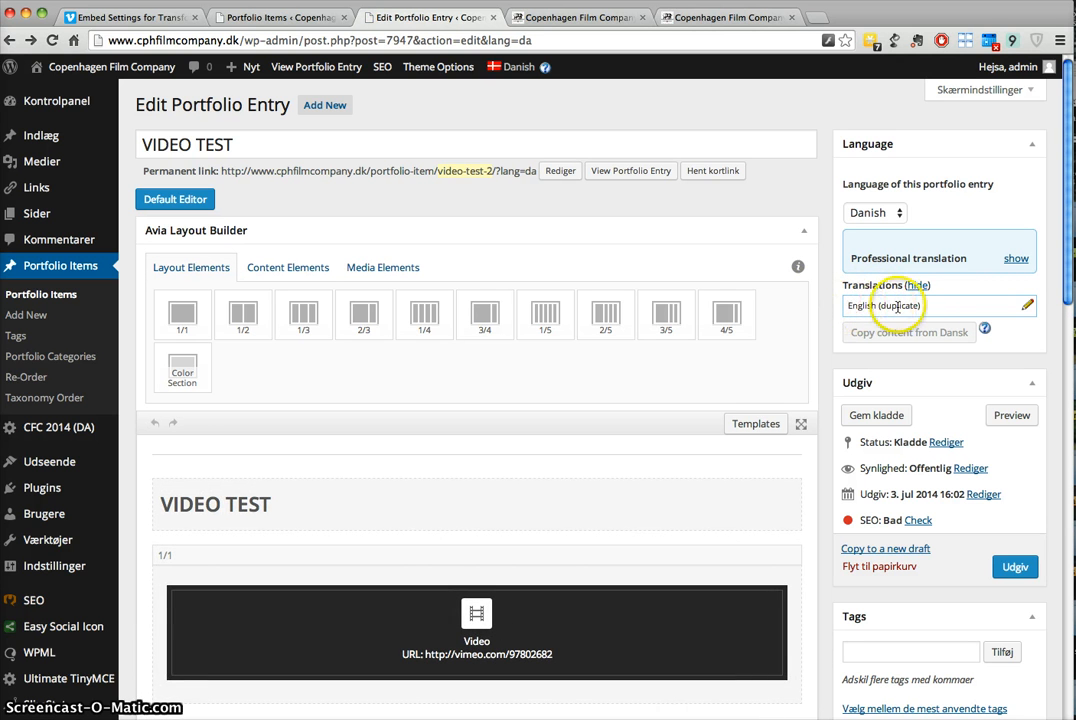
{"action": "left_click", "coordinate": [1028, 308]}
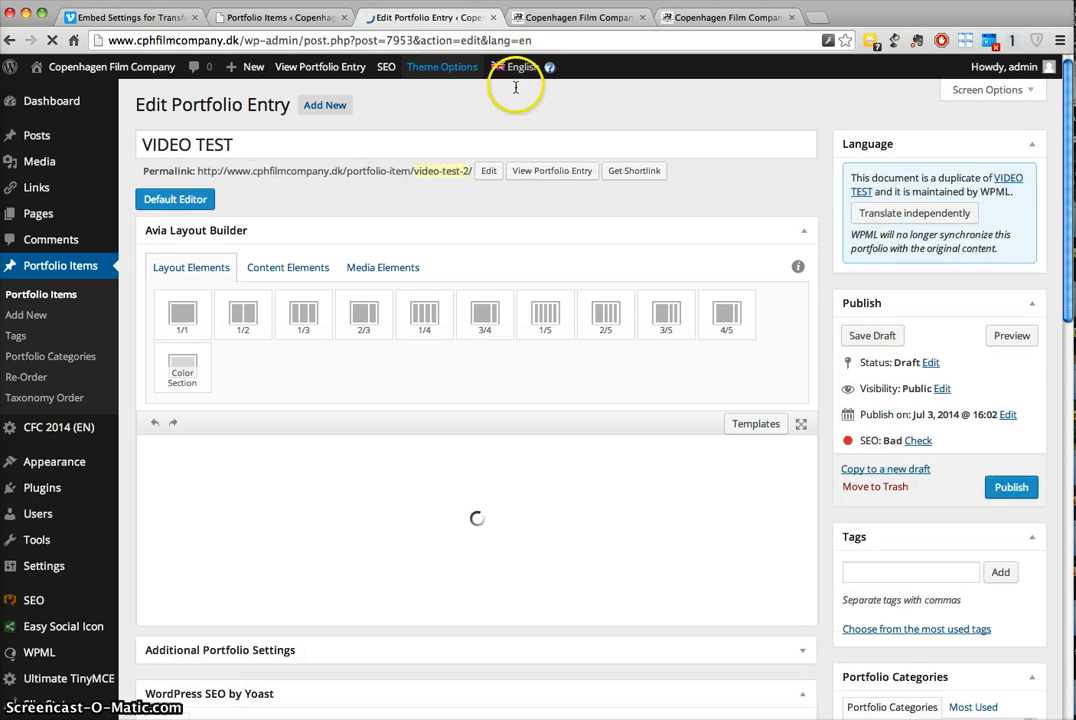
{"action": "mouse_move", "coordinate": [518, 86]}
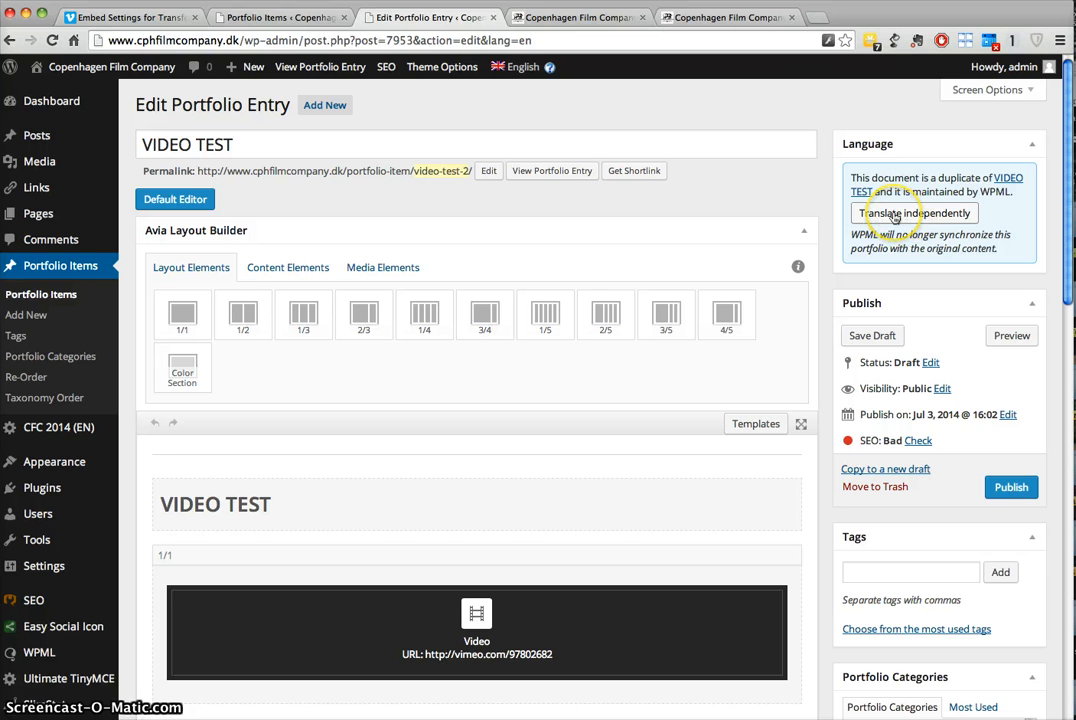
Inspect the INFO text in the English duplicate's Tabs element, leaving the element without saving.
{"action": "scroll", "coordinate": [396, 451], "scroll_direction": "down", "scroll_amount": 5}
{"action": "left_click", "coordinate": [350, 423]}
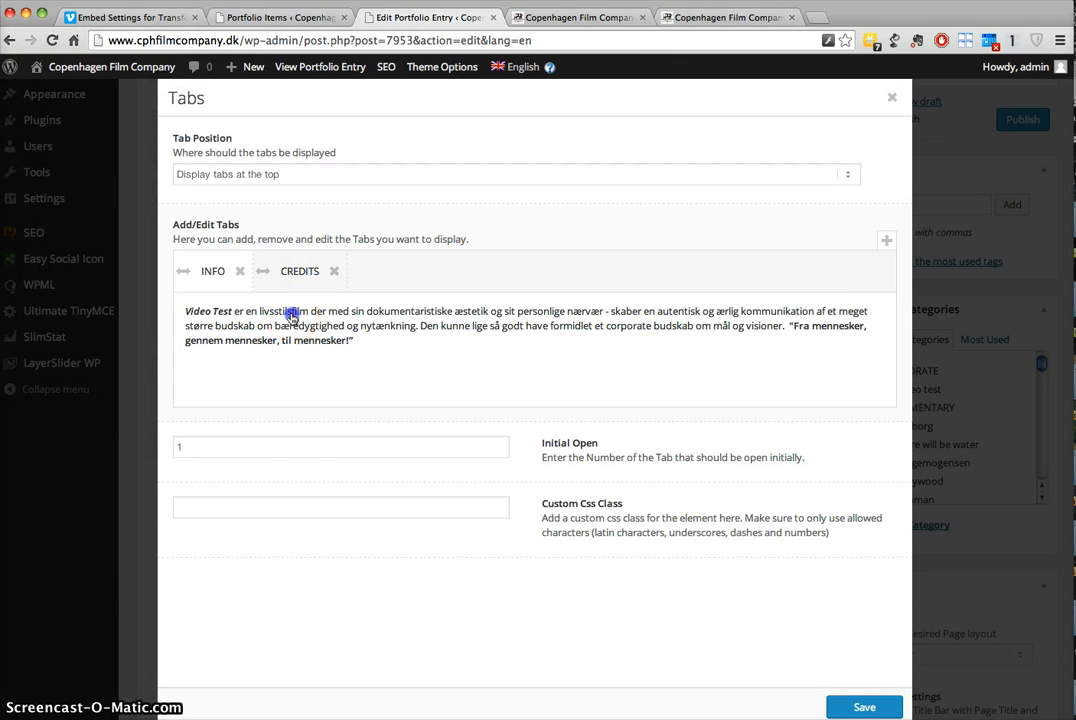
{"action": "left_click", "coordinate": [290, 310]}
{"action": "left_click", "coordinate": [869, 120]}
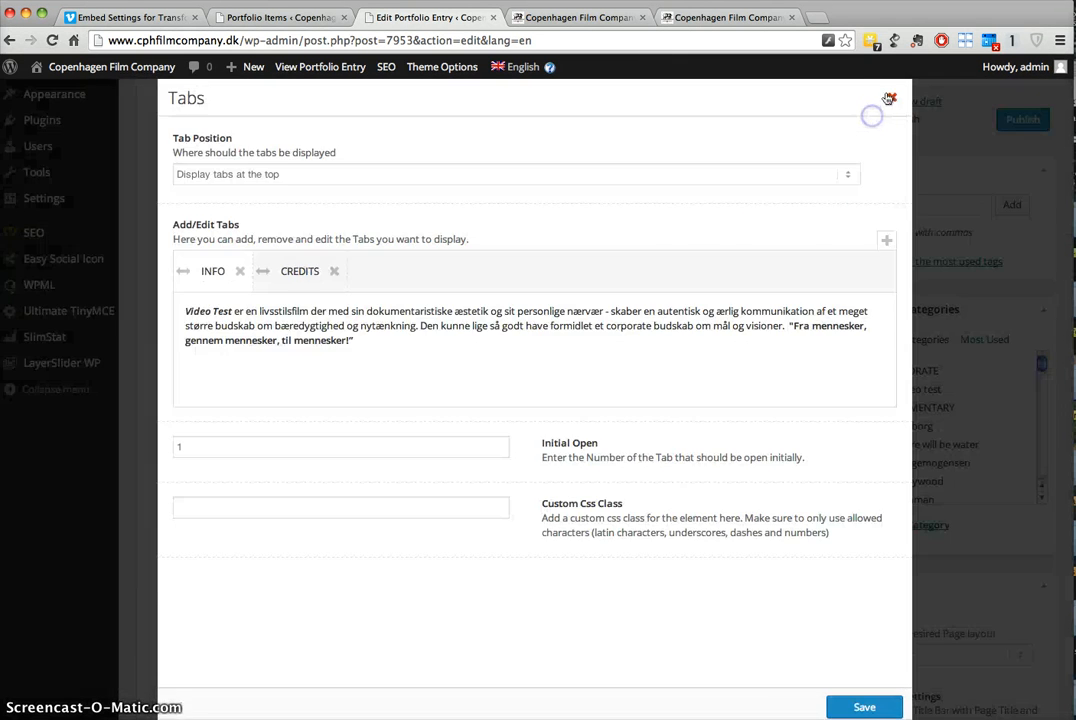
{"action": "left_click", "coordinate": [892, 100]}
{"action": "scroll", "coordinate": [276, 600], "scroll_direction": "up", "scroll_amount": 8}
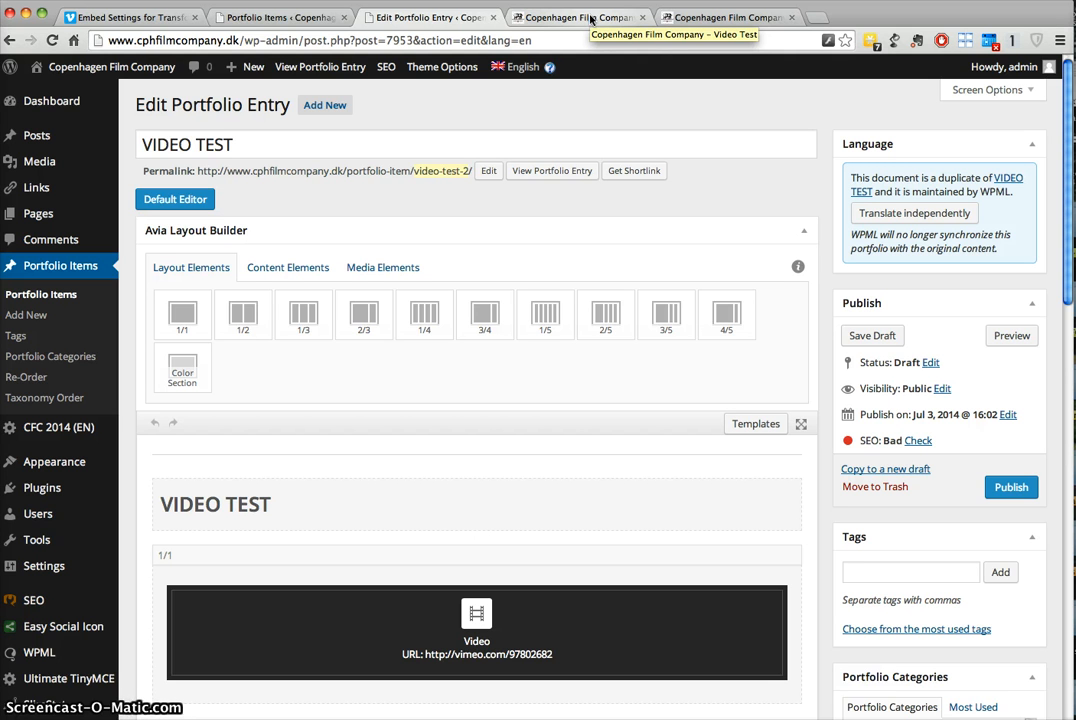
Set the English duplicate to be translated independently, check the Danish original, and return to the English entry.
{"action": "left_click", "coordinate": [920, 213]}
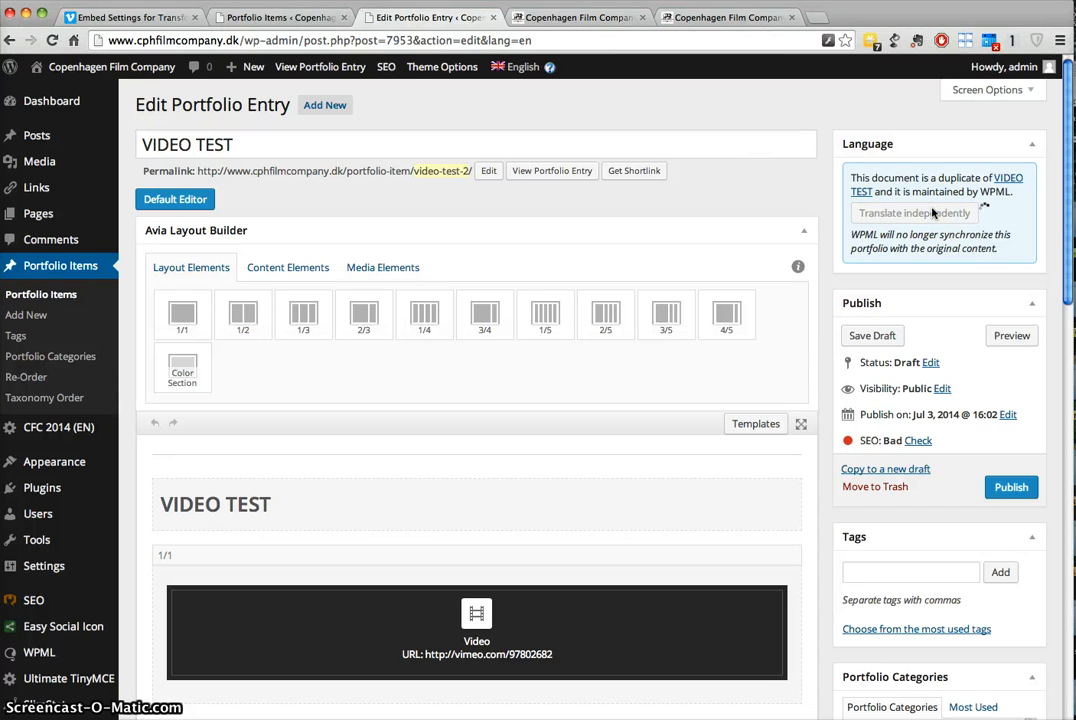
{"action": "left_click", "coordinate": [918, 214]}
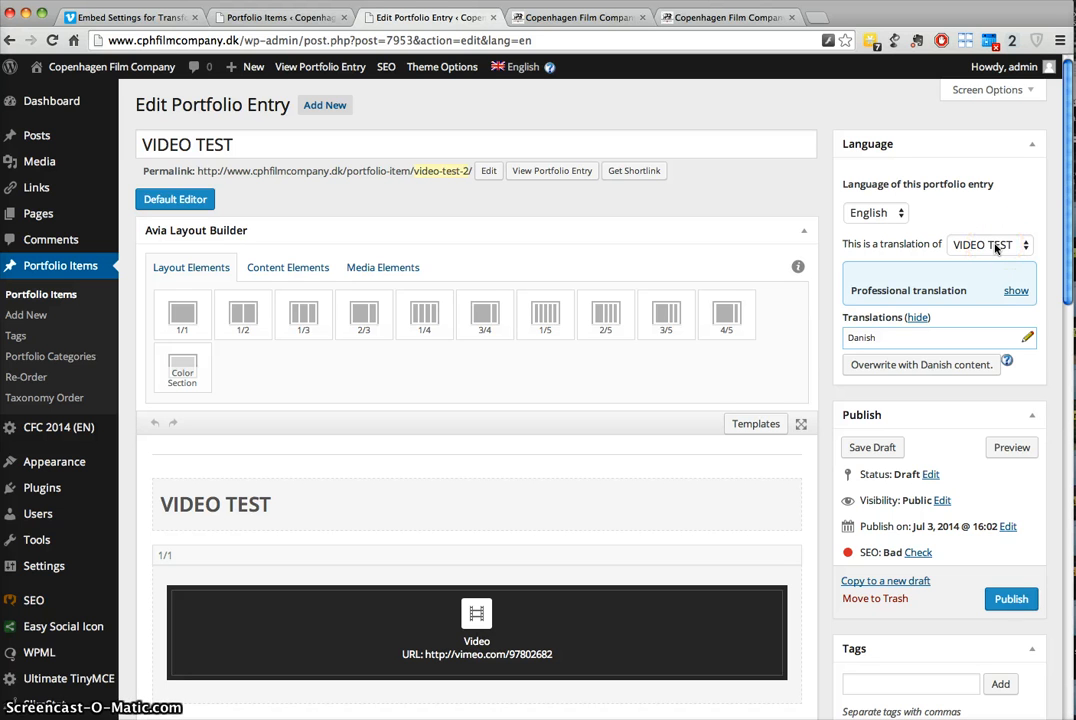
{"action": "left_click", "coordinate": [1028, 339]}
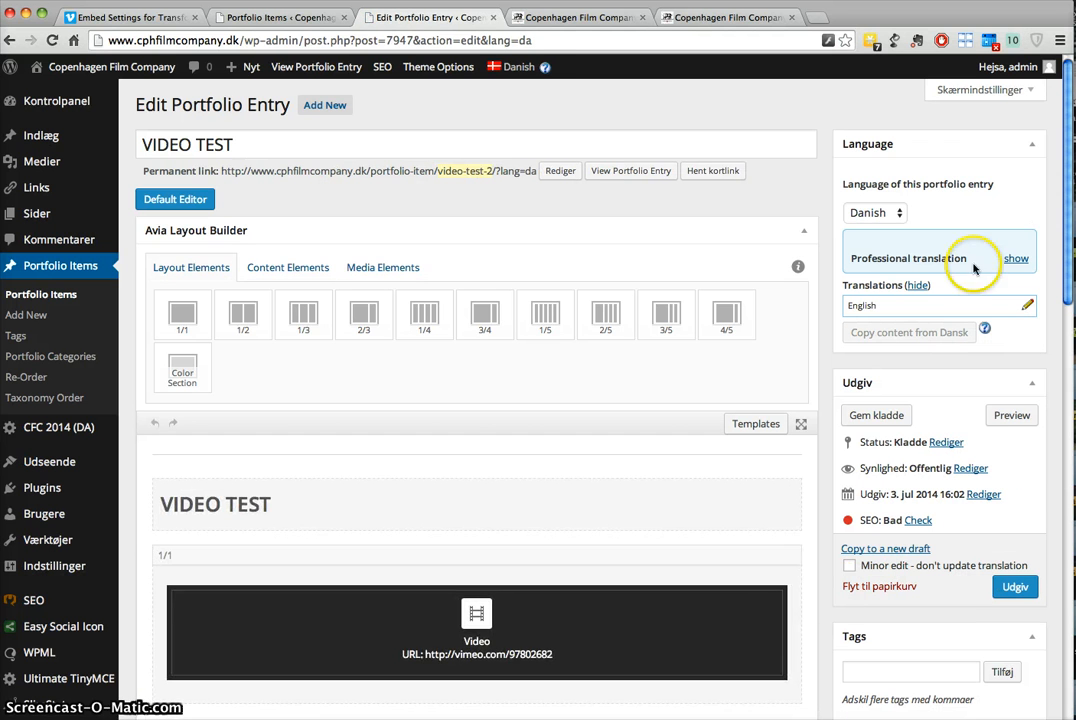
{"action": "left_click", "coordinate": [1027, 306]}
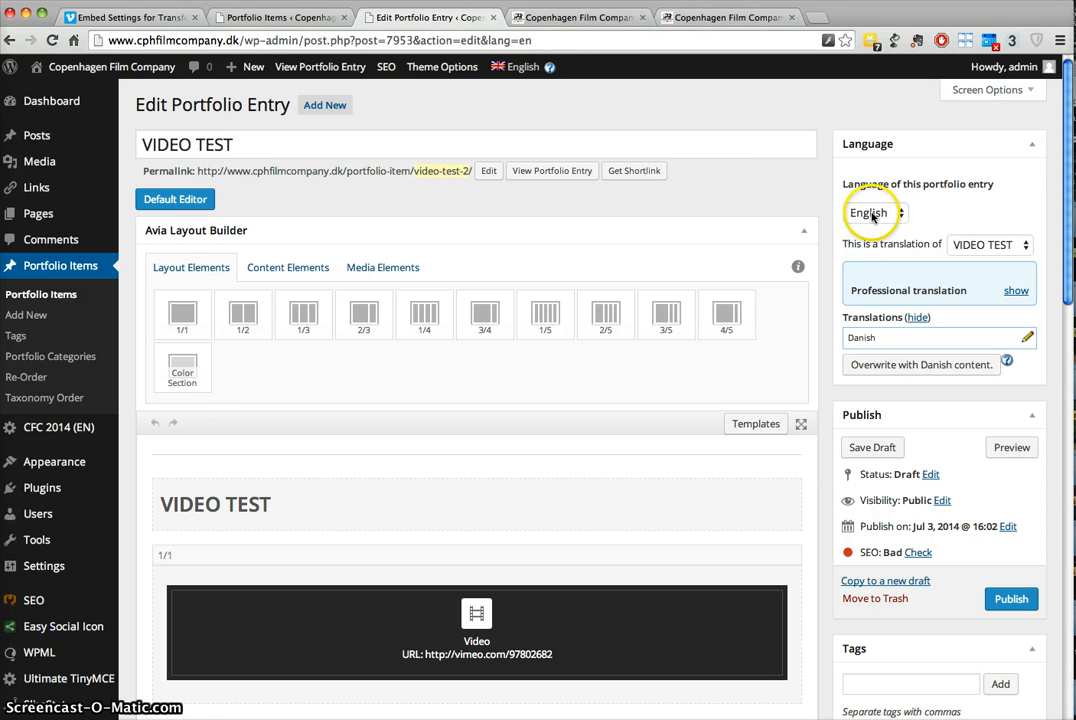
Change the English entry's title to VIDEO TESTS and its permalink slug to video-tests.
{"action": "left_click", "coordinate": [276, 143]}
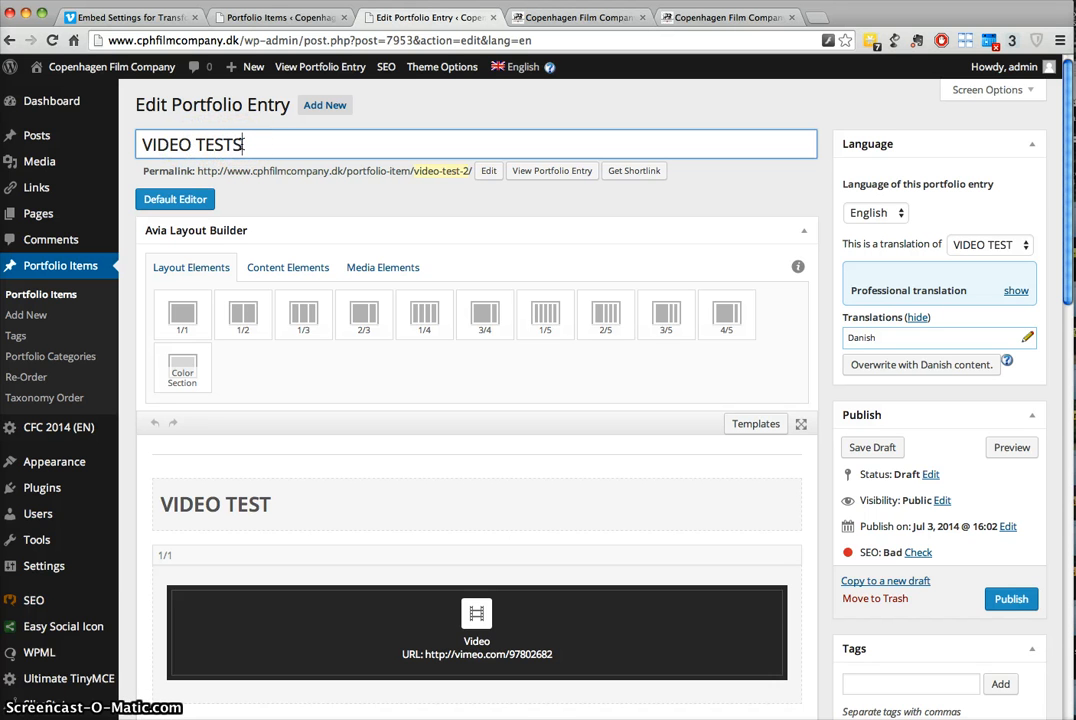
{"action": "left_click", "coordinate": [487, 171]}
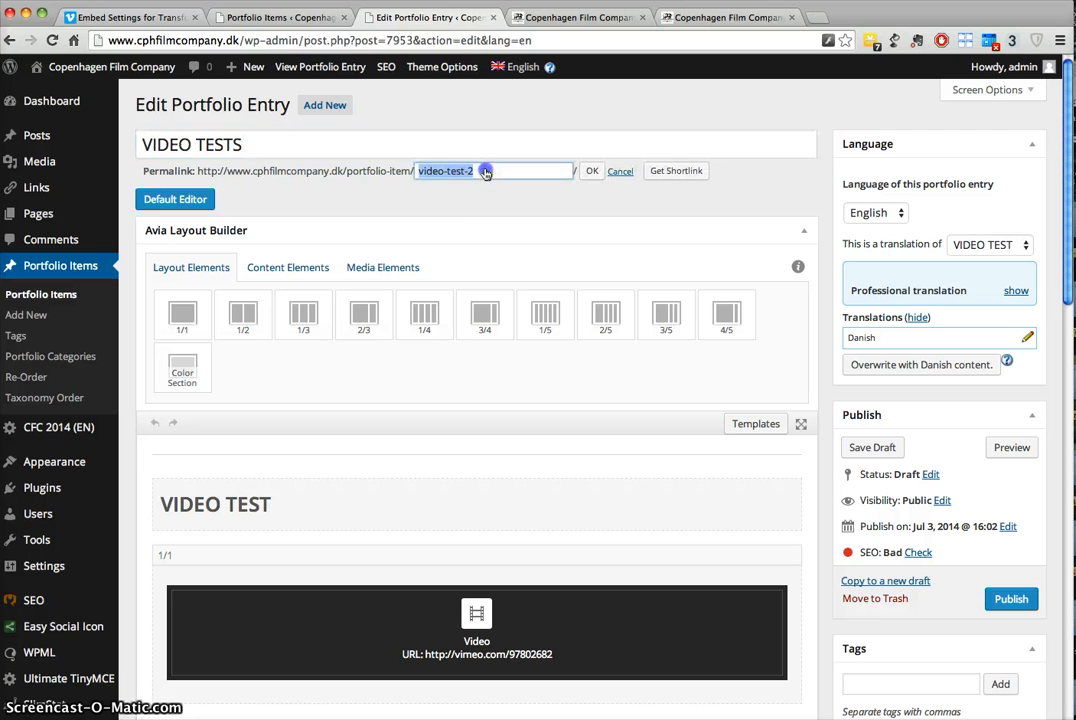
{"action": "left_click", "coordinate": [461, 171]}
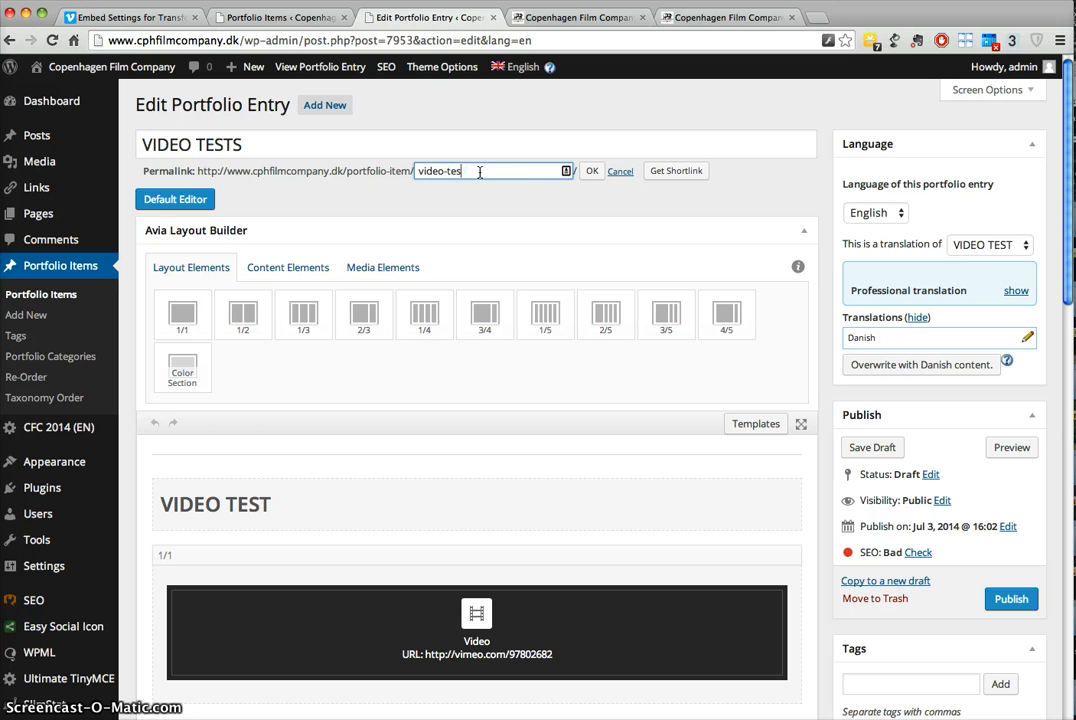
{"action": "type", "text": "s"}
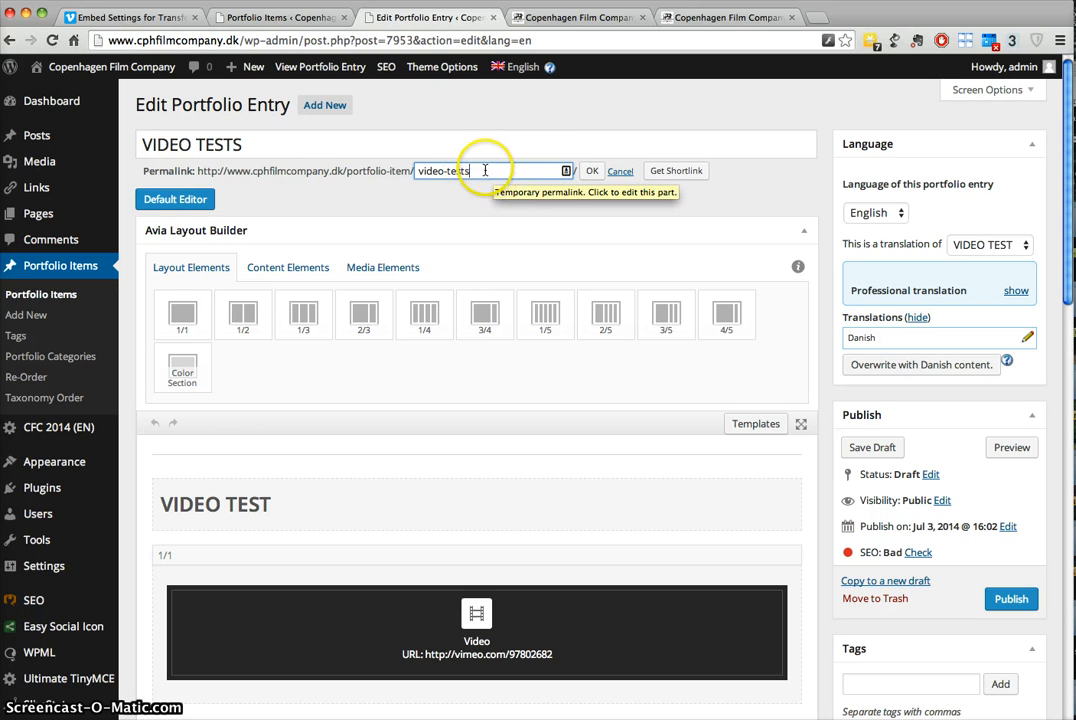
{"action": "left_click", "coordinate": [591, 172]}
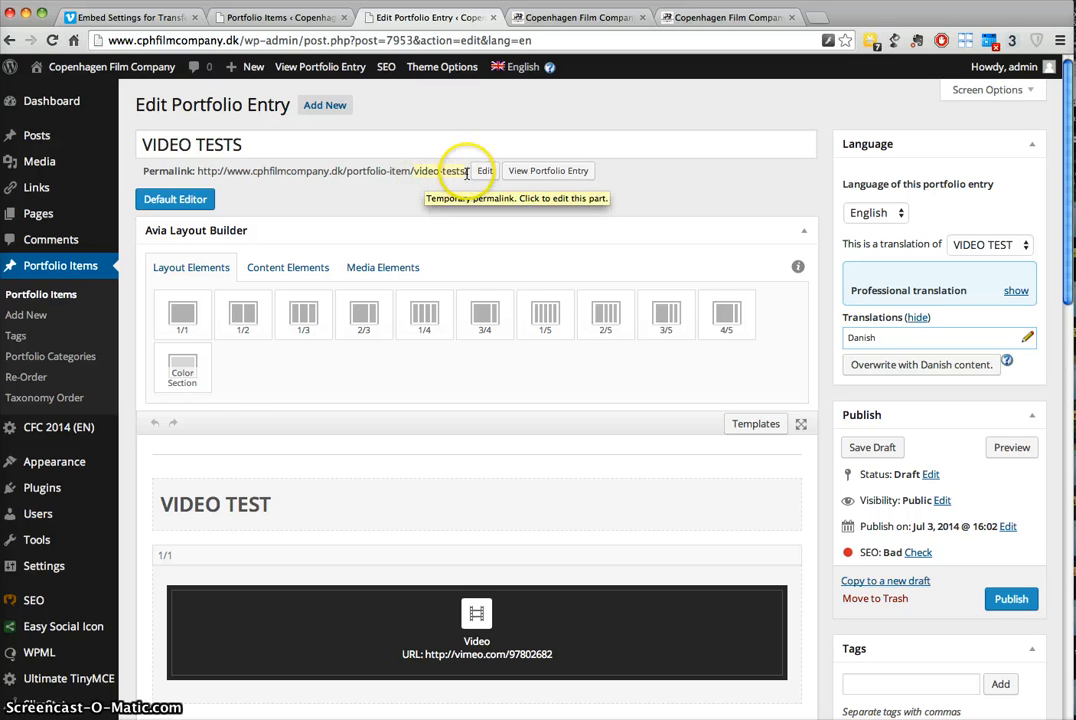
Change the heading text block above the video to VIDEO TESTS and save the block.
{"action": "scroll", "coordinate": [251, 488], "scroll_direction": "down", "scroll_amount": 2}
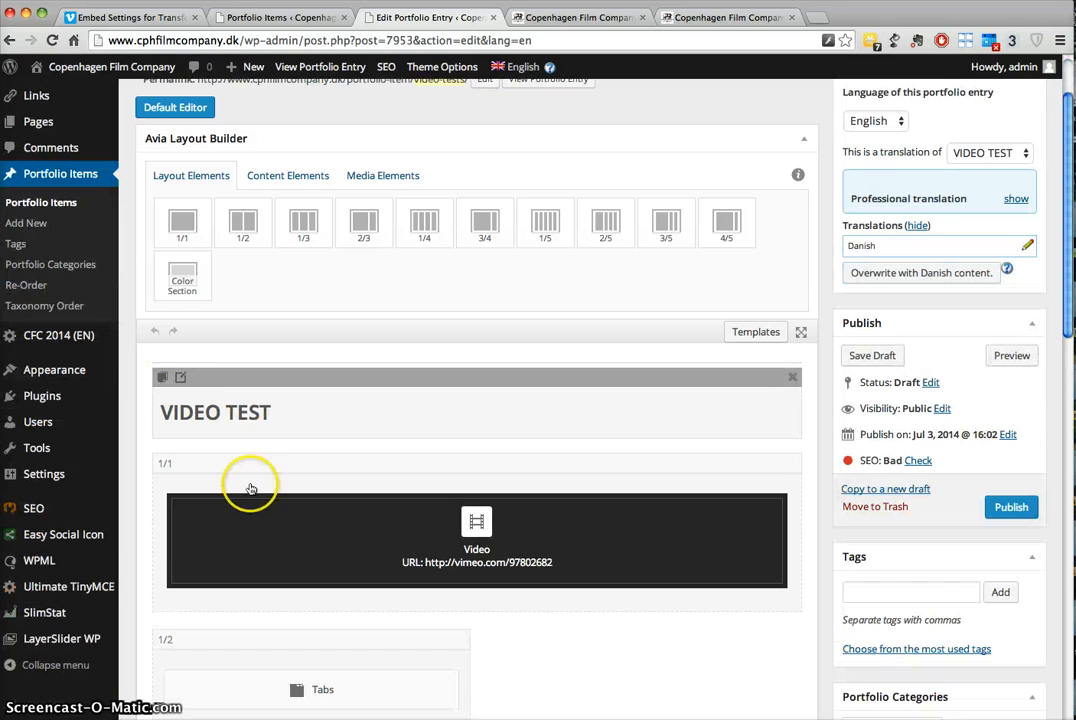
{"action": "left_click", "coordinate": [268, 413]}
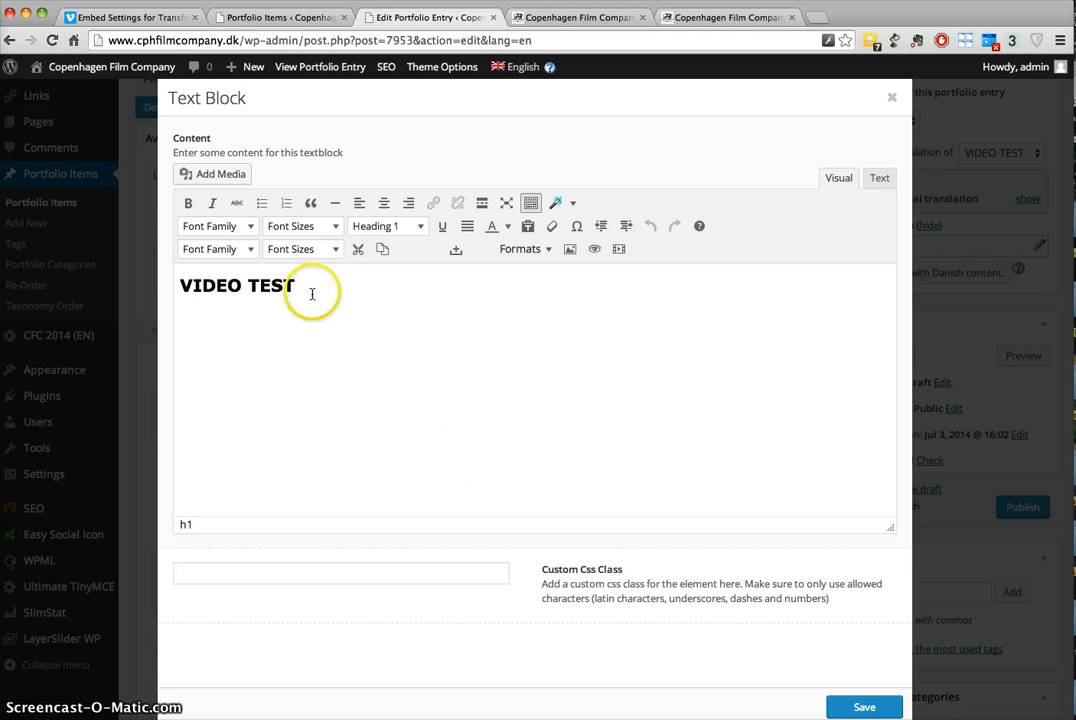
{"action": "left_click", "coordinate": [310, 293]}
{"action": "type", "text": "S"}
{"action": "left_click", "coordinate": [862, 706]}
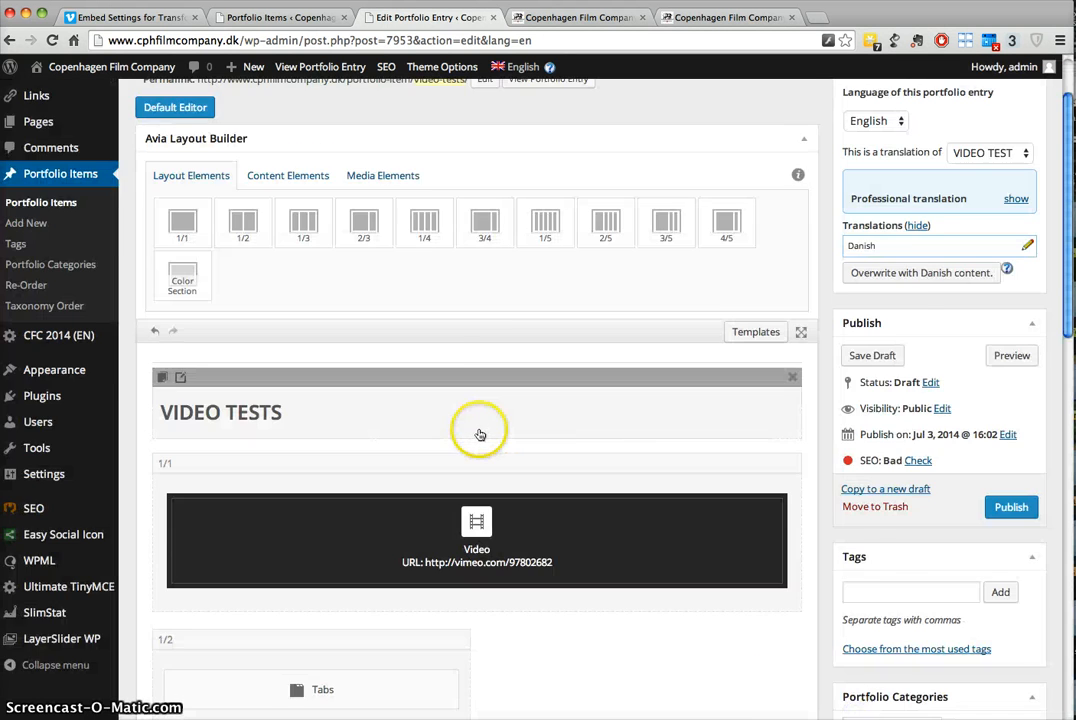
Review the video element and the INFO and CREDITS contents of the Tabs element, then save the Tabs element.
{"action": "scroll", "coordinate": [490, 400], "scroll_direction": "down", "scroll_amount": 3}
{"action": "left_click", "coordinate": [506, 285]}
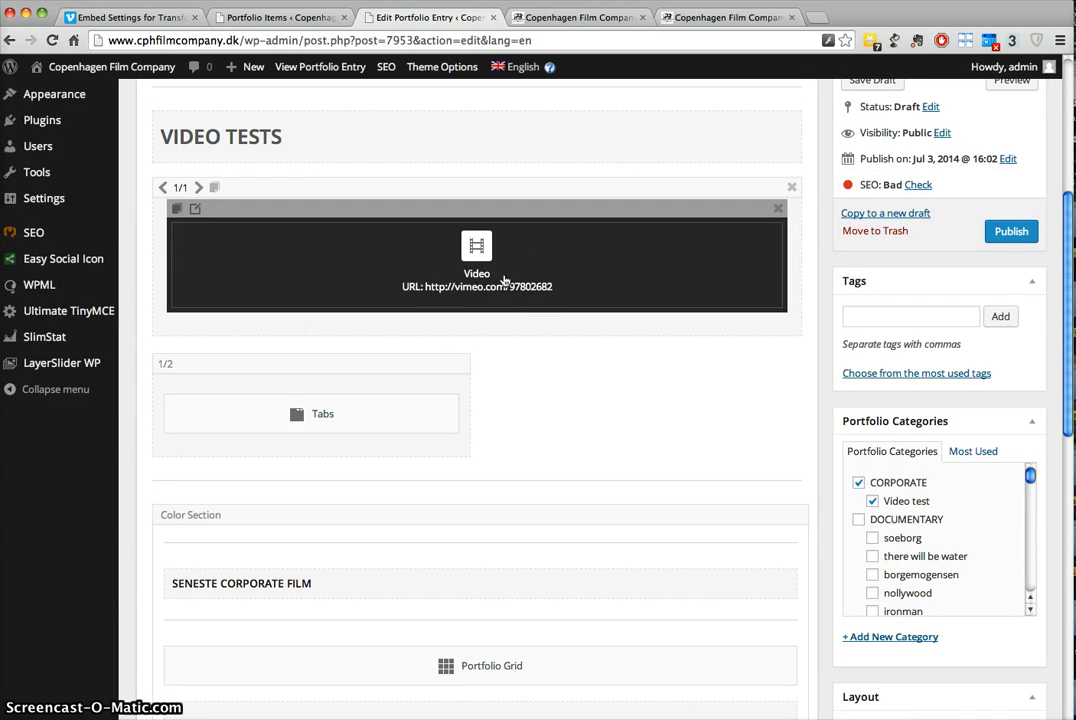
{"action": "left_click", "coordinate": [509, 286]}
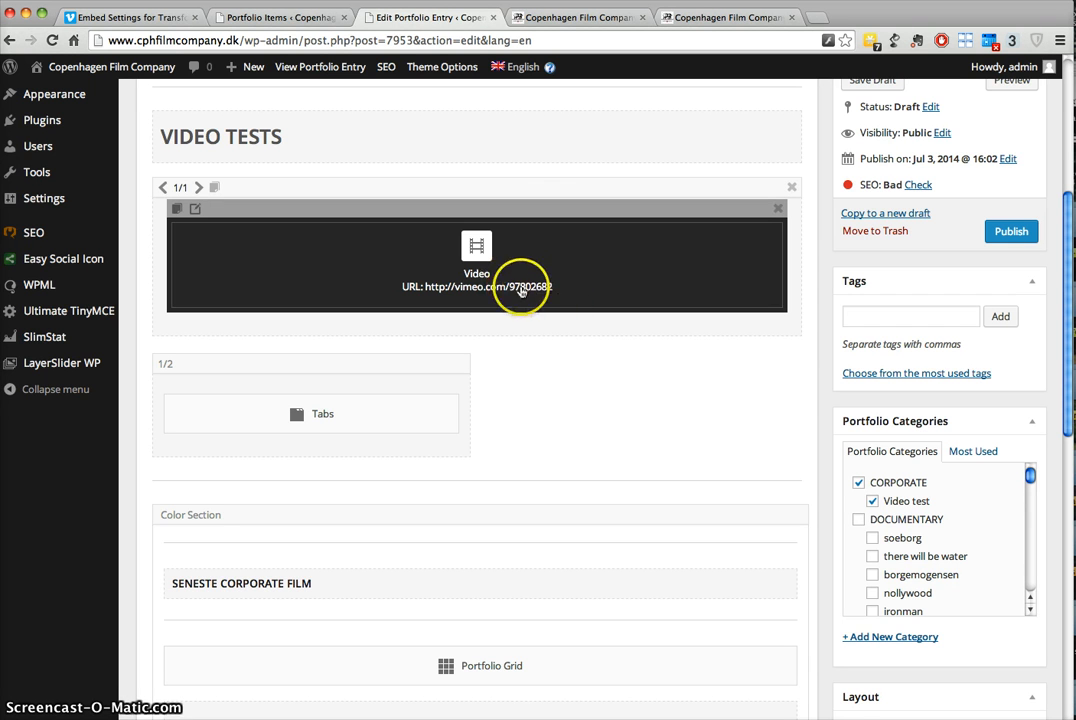
{"action": "left_click", "coordinate": [400, 418]}
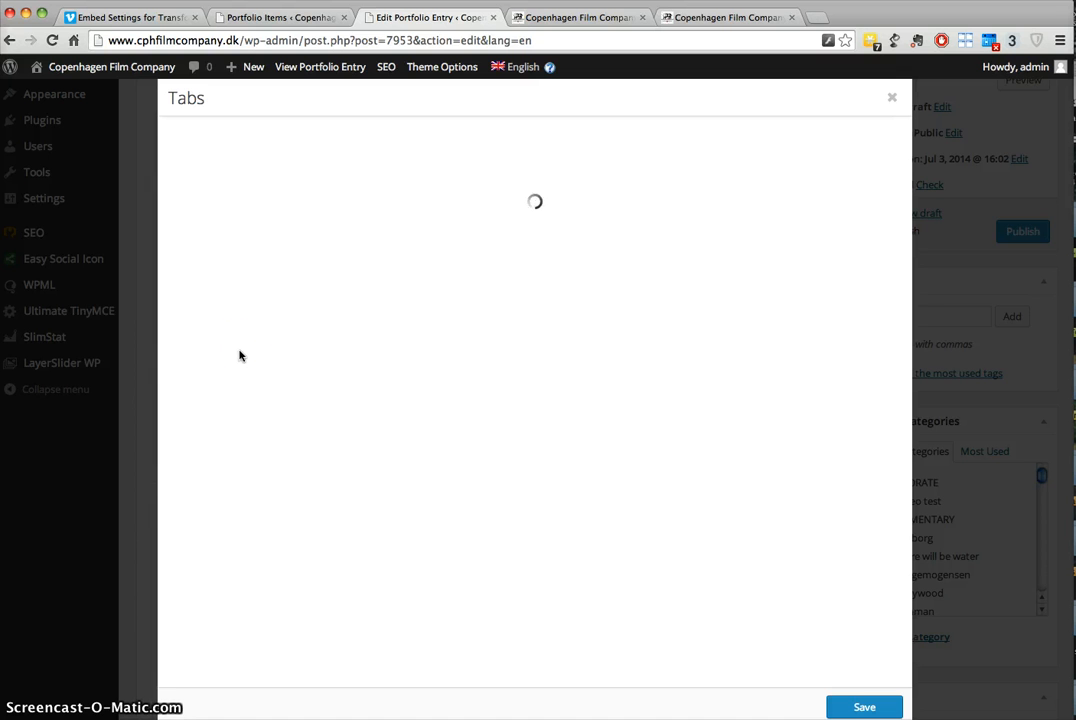
{"action": "left_click", "coordinate": [220, 283]}
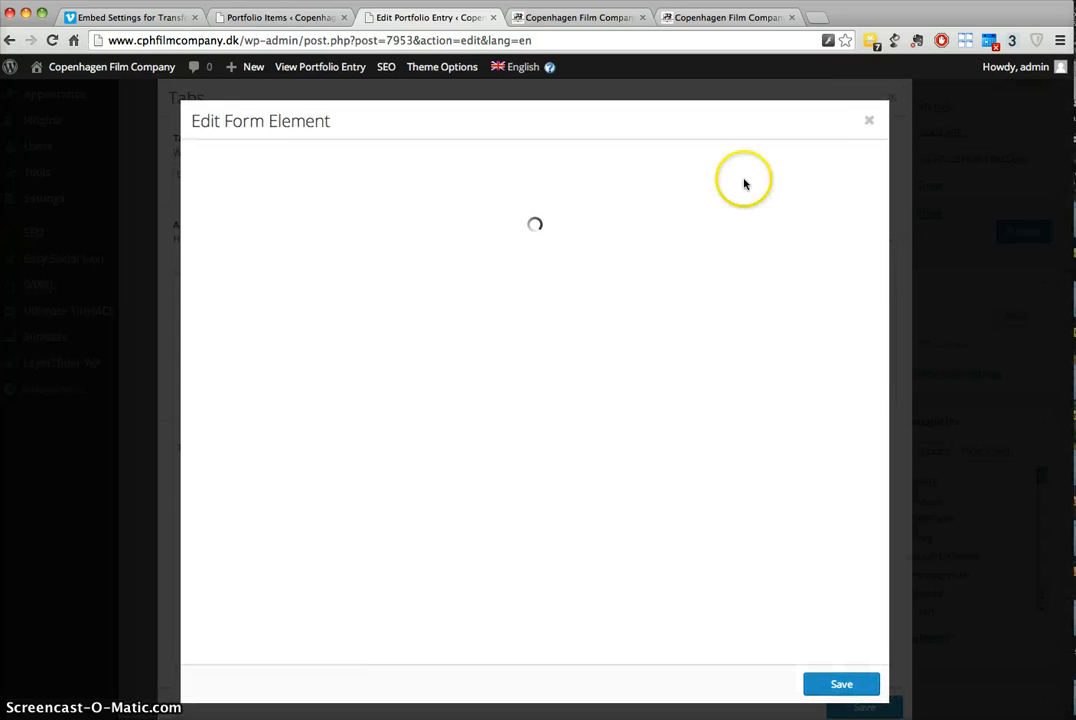
{"action": "left_click", "coordinate": [860, 128]}
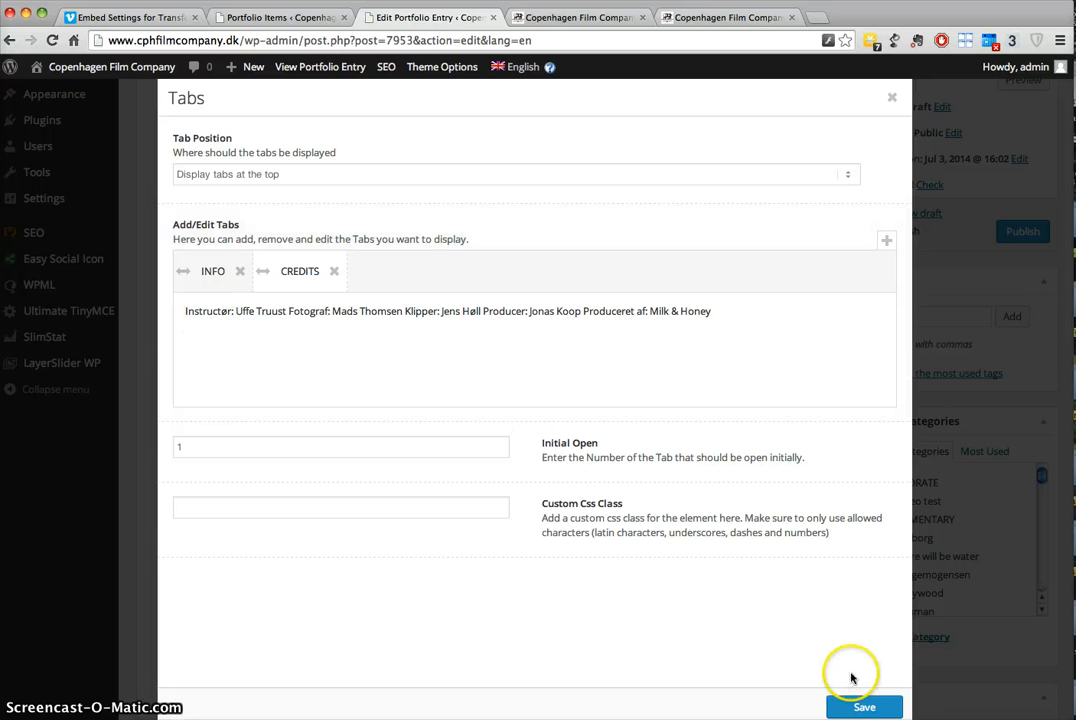
{"action": "left_click", "coordinate": [864, 707]}
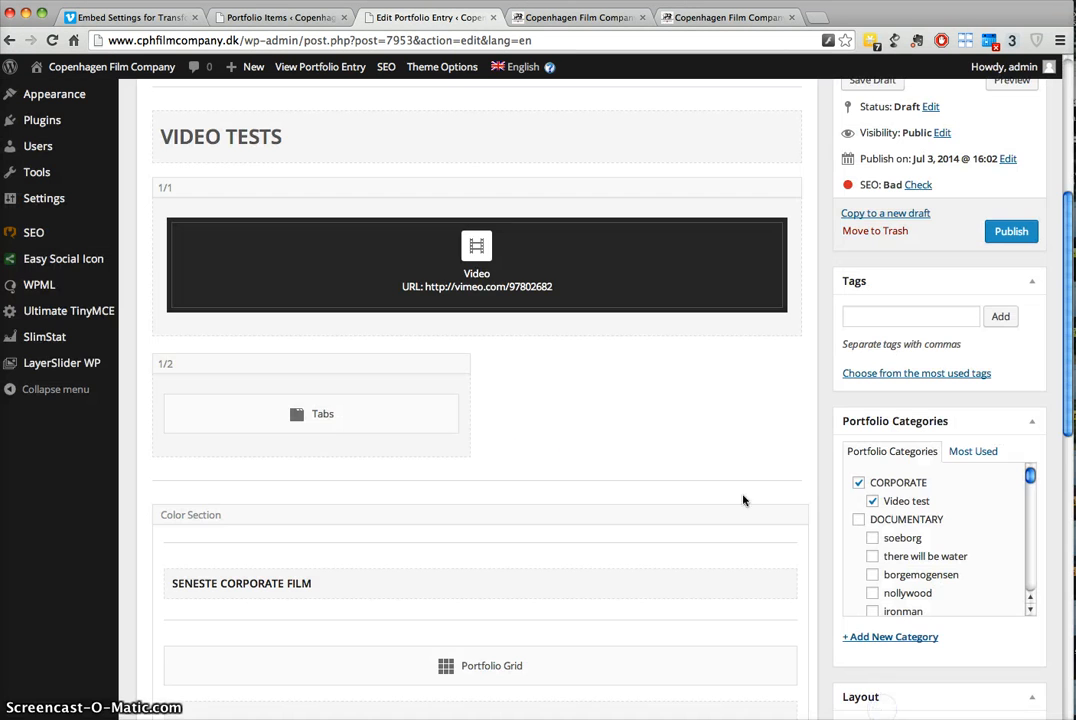
Change the SENESTE CORPORATE FILM heading in the color section to RECENT CORPORATE FILMS and save the block.
{"action": "scroll", "coordinate": [596, 380], "scroll_direction": "down", "scroll_amount": 4}
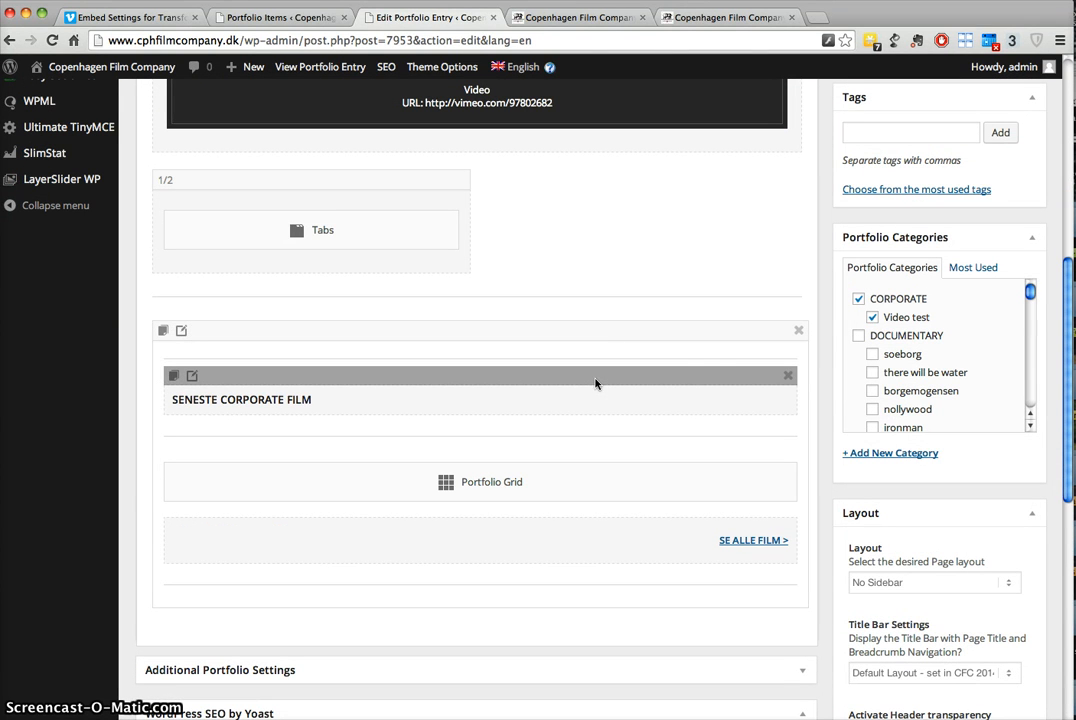
{"action": "left_click_drag", "start_coordinate": [595, 383], "coordinate": [714, 332]}
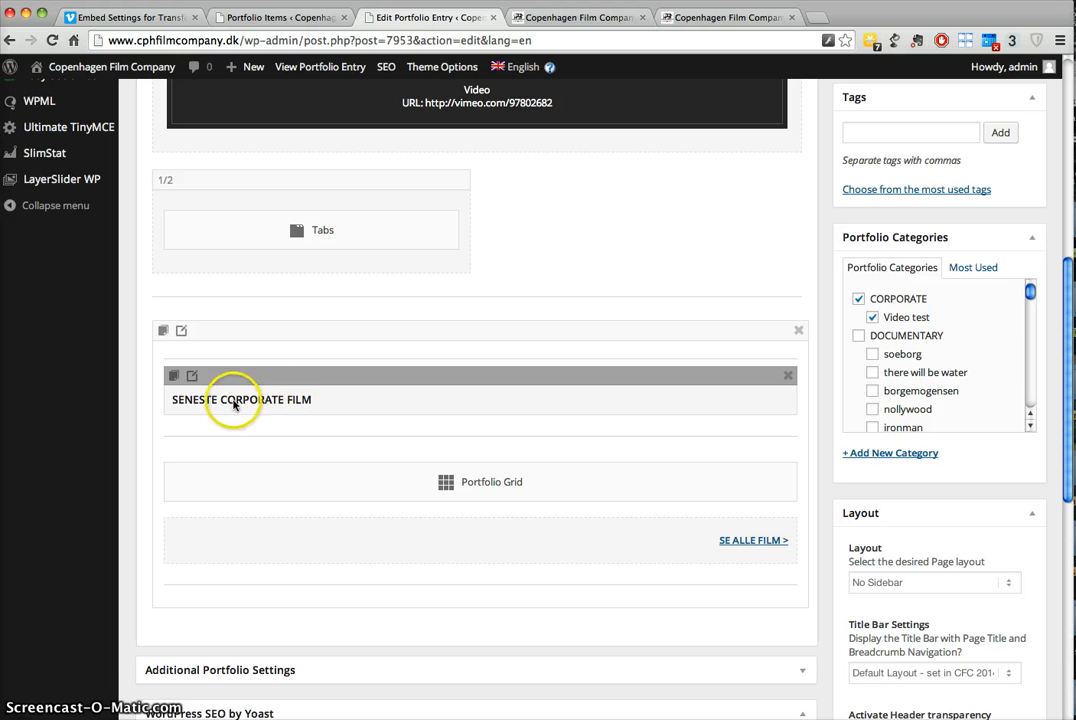
{"action": "double_click", "coordinate": [300, 399]}
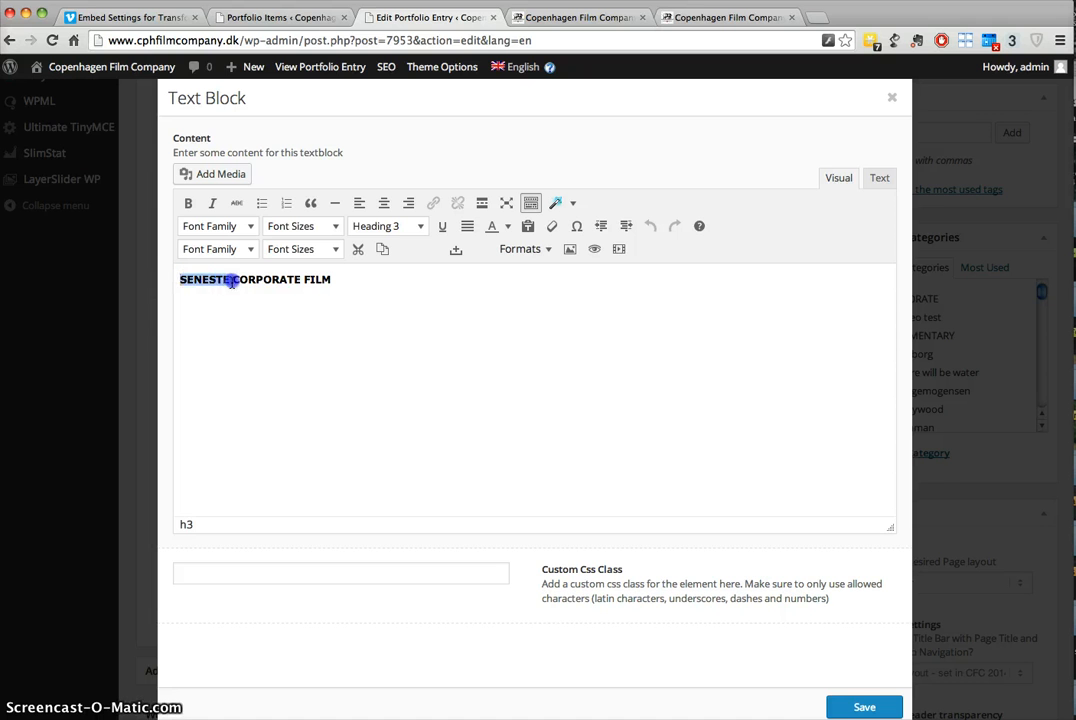
{"action": "type", "text": "REC"}
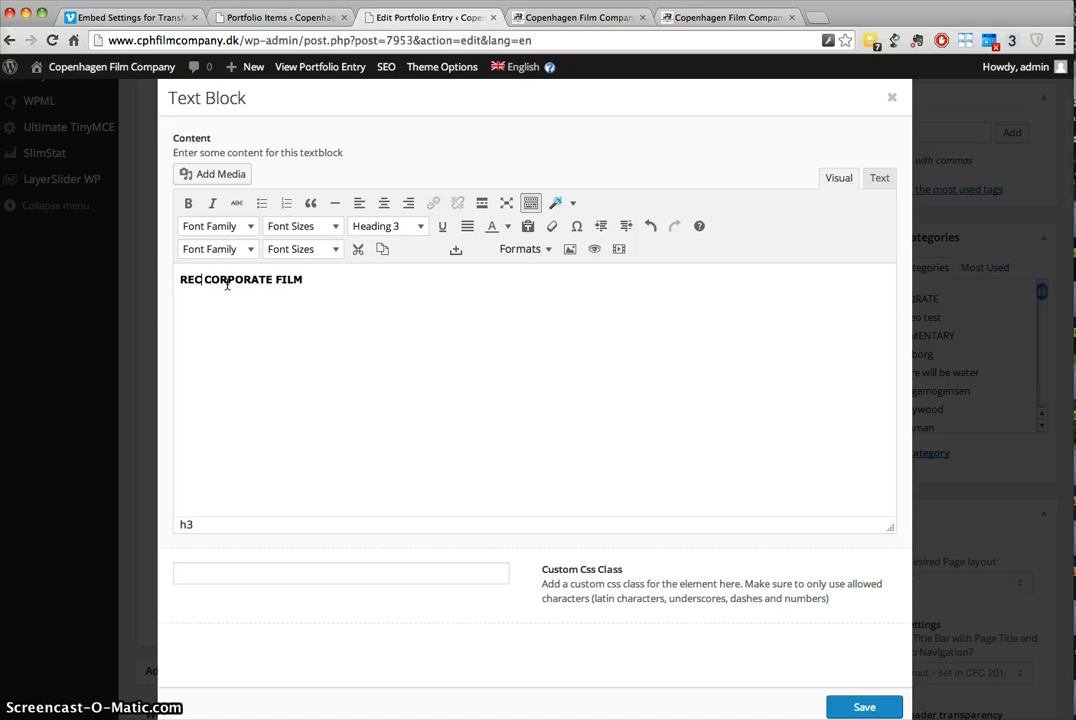
{"action": "left_click", "coordinate": [322, 282], "text": "shift"}
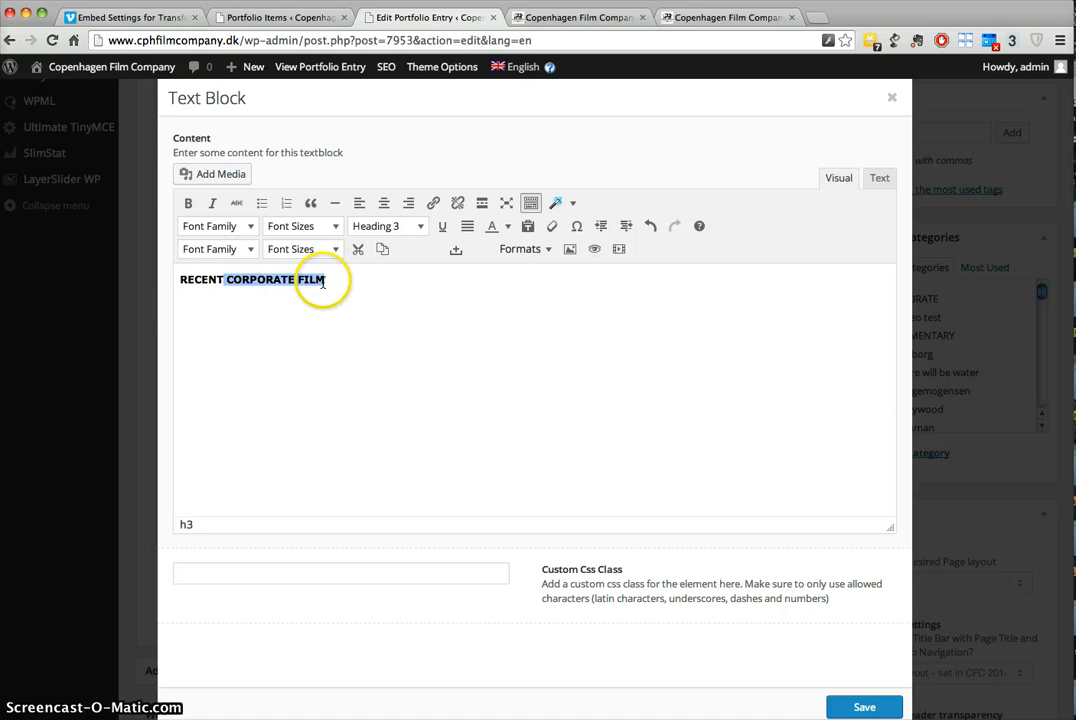
{"action": "left_click", "coordinate": [323, 283]}
{"action": "type", "text": "S"}
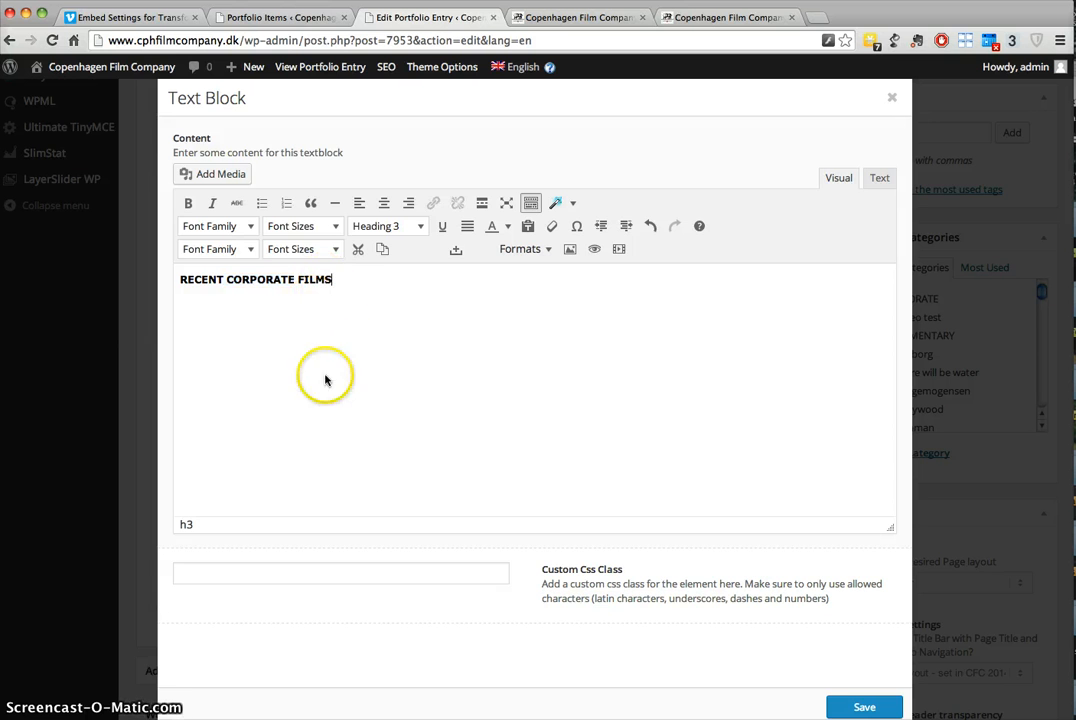
{"action": "left_click", "coordinate": [857, 706]}
Change the SE ALLE FILM link text below the portfolio grid to SEE ALL FILMS.
{"action": "left_click", "coordinate": [751, 541]}
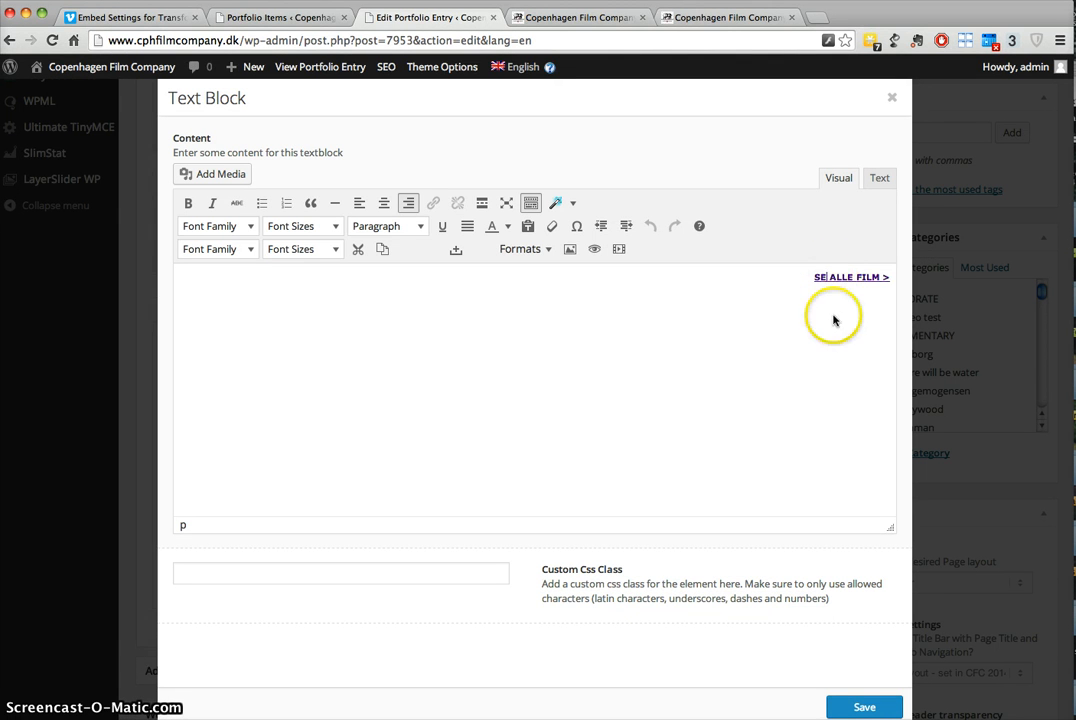
{"action": "left_click", "coordinate": [831, 316]}
{"action": "type", "text": "E"}
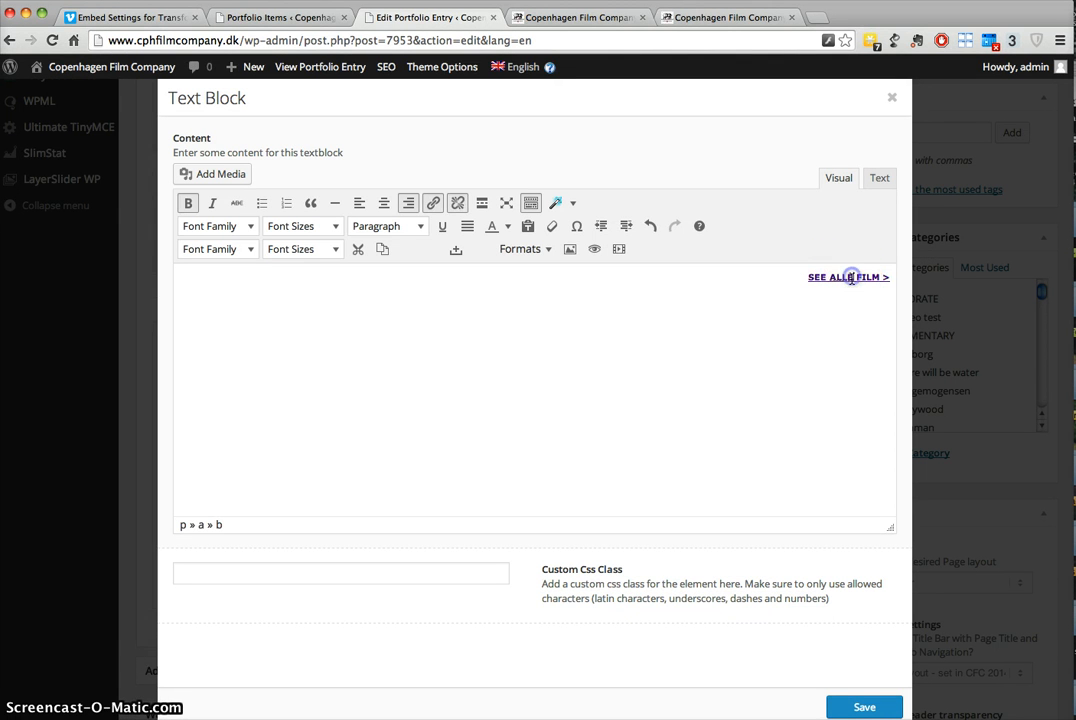
{"action": "left_click", "coordinate": [879, 278]}
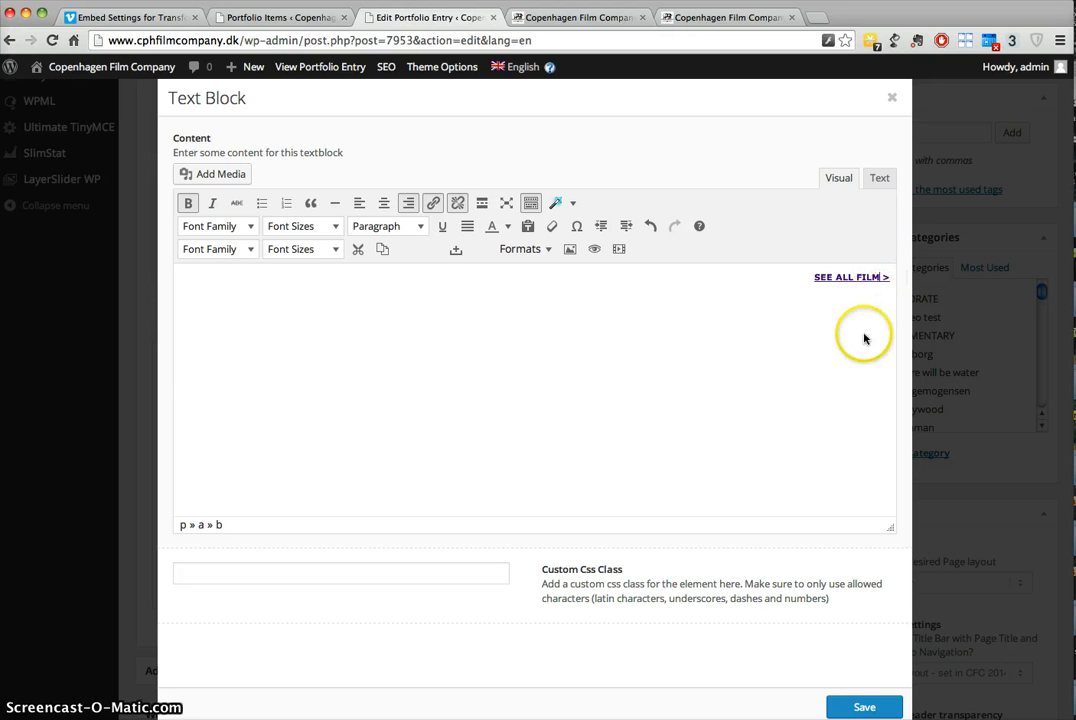
{"action": "type", "text": "S"}
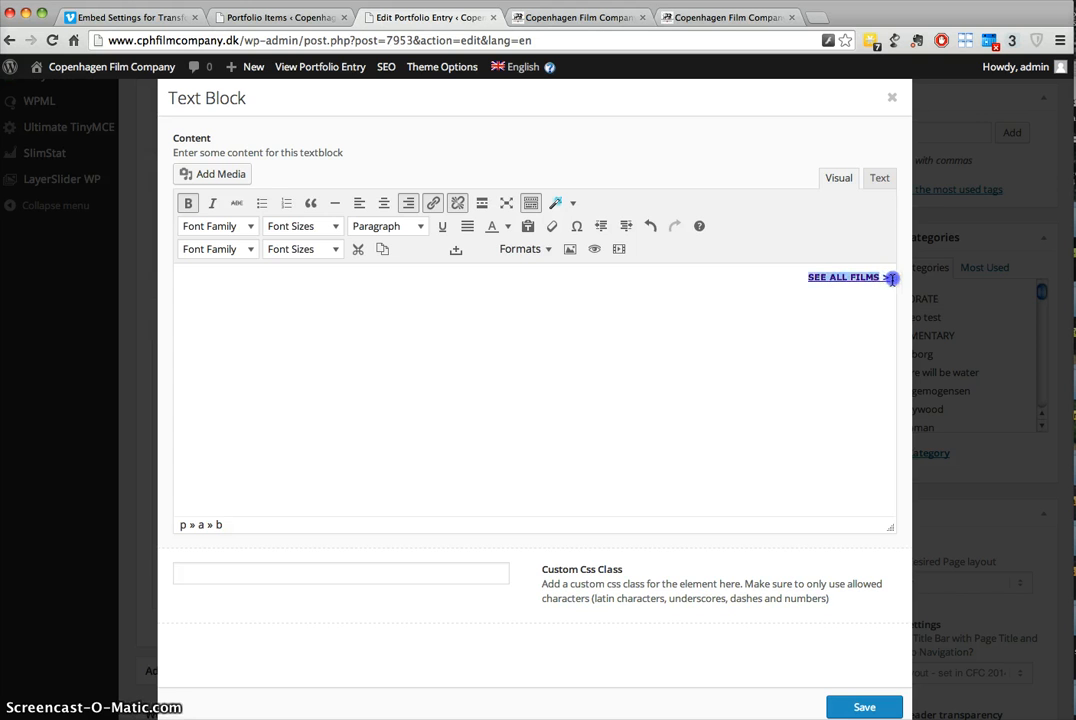
Inspect the SEE ALL FILMS link's URL in the text block's HTML source, then save the block.
{"action": "left_click", "coordinate": [879, 178]}
{"action": "left_click", "coordinate": [341, 243]}
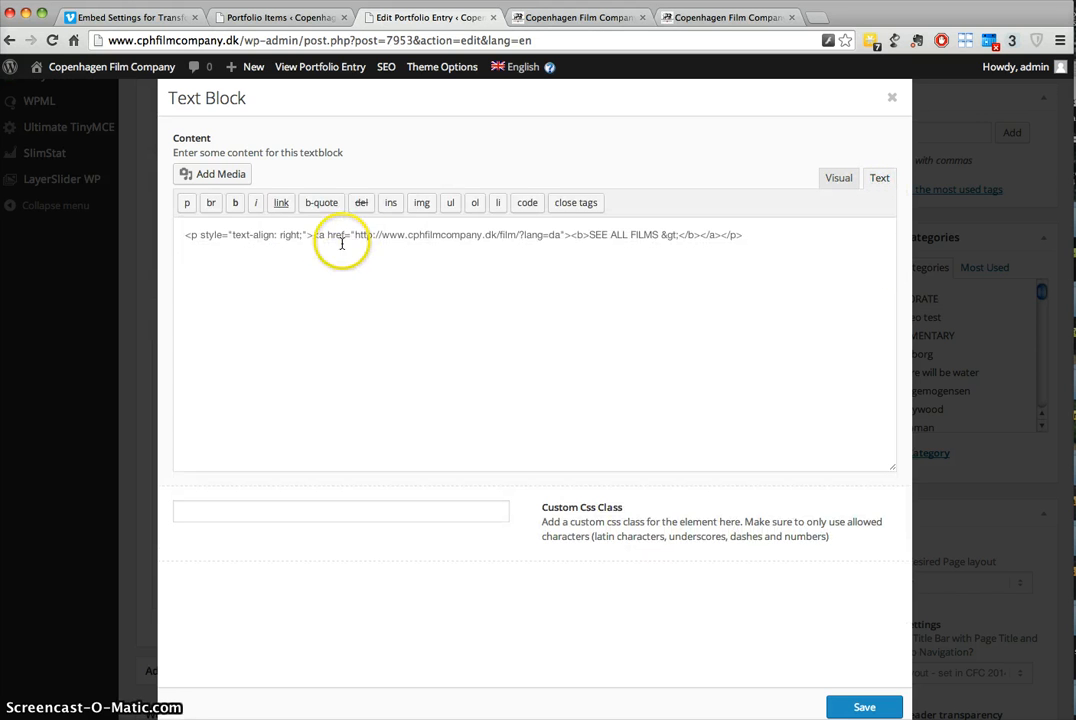
{"action": "left_click_drag", "start_coordinate": [355, 234], "coordinate": [525, 240]}
{"action": "left_click", "coordinate": [836, 178]}
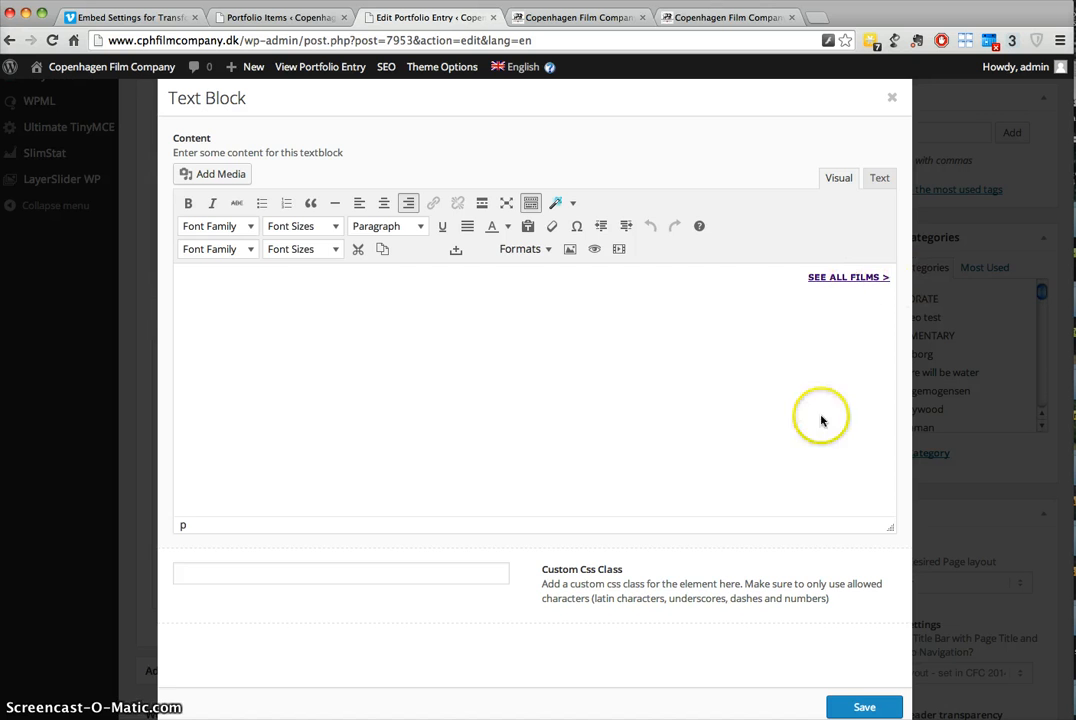
{"action": "left_click", "coordinate": [875, 705]}
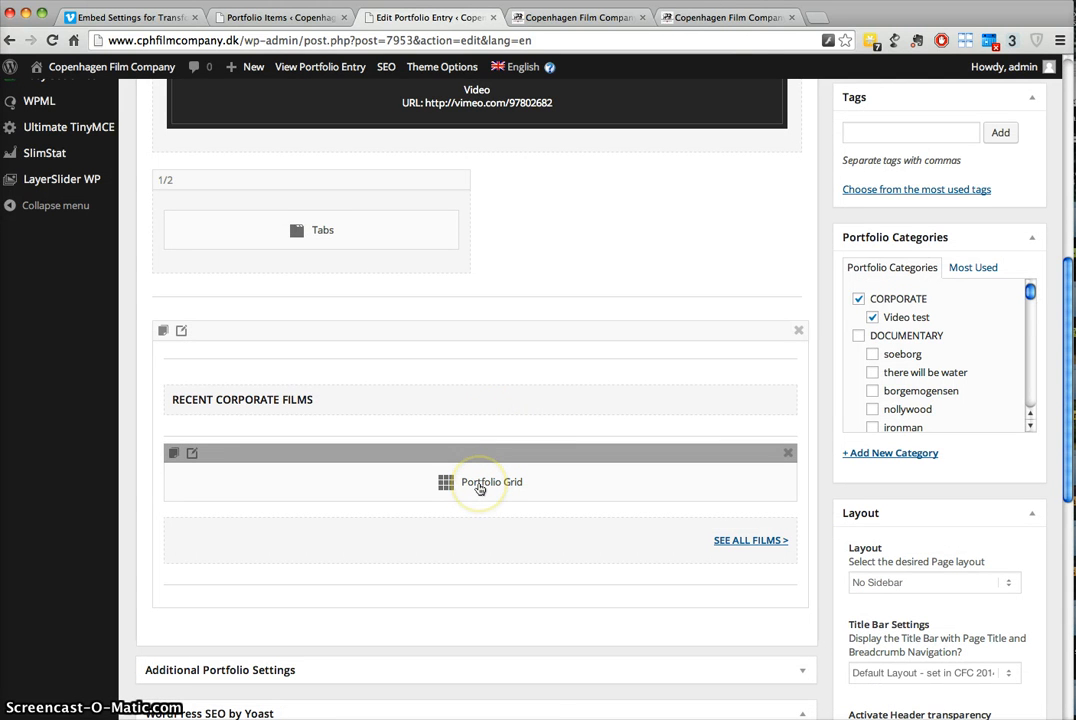
Set the Portfolio Grid element to show the CORPORATE category, checking the Danish page's grid for reference, and save the element.
{"action": "left_click", "coordinate": [479, 487]}
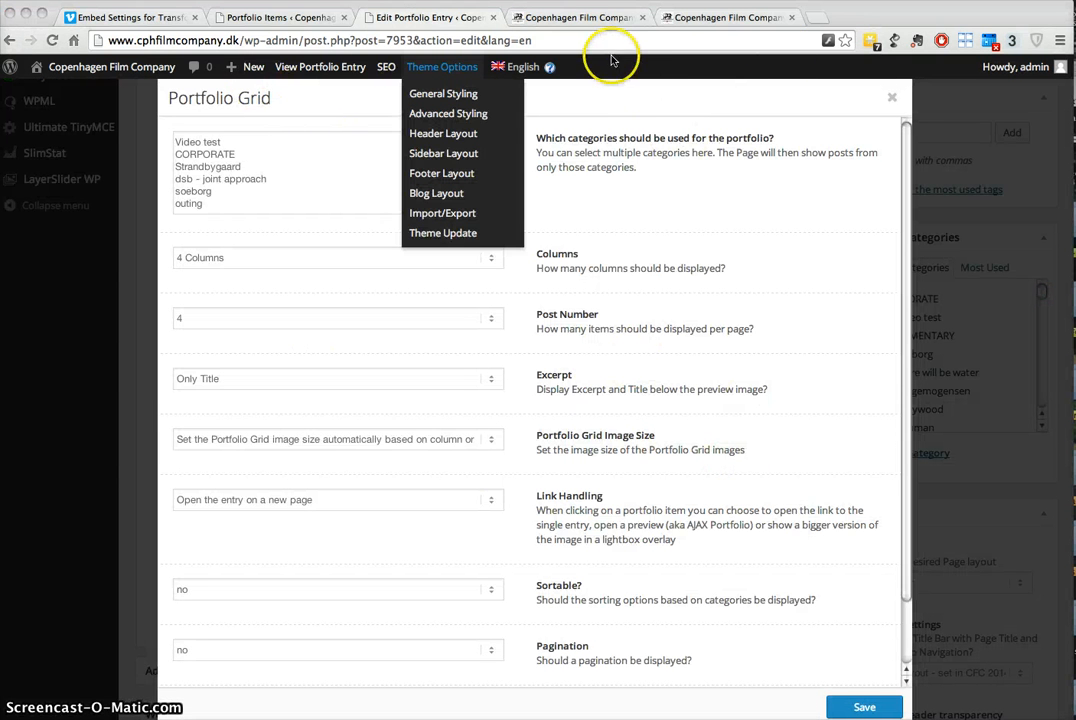
{"action": "left_click", "coordinate": [597, 18]}
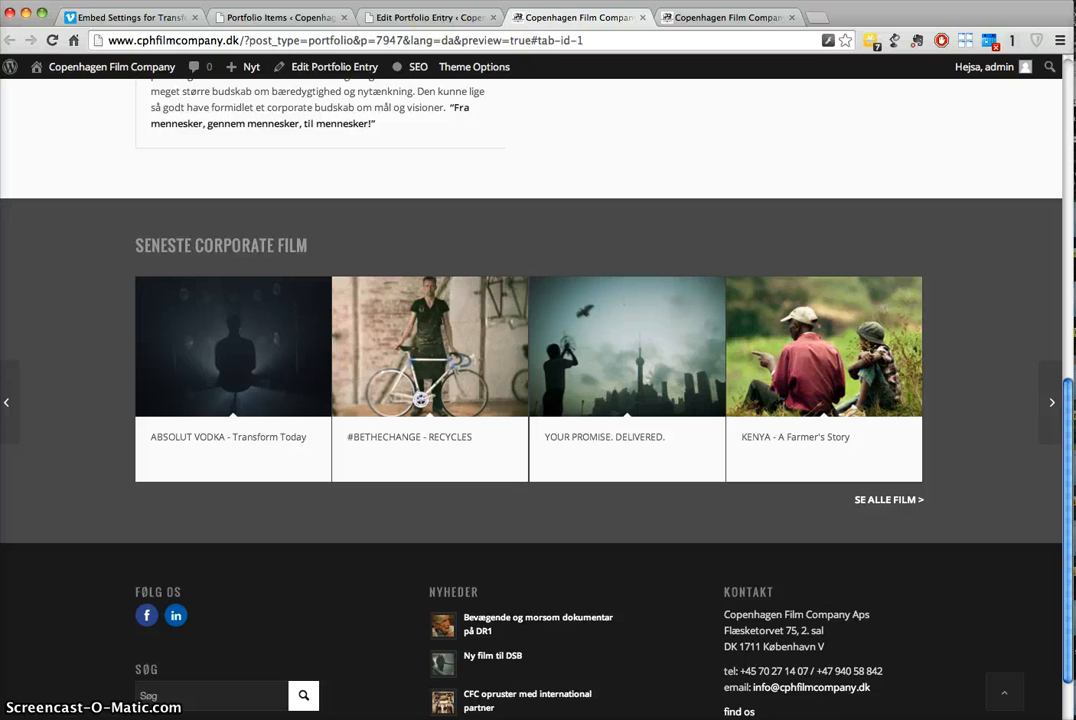
{"action": "left_click", "coordinate": [433, 18]}
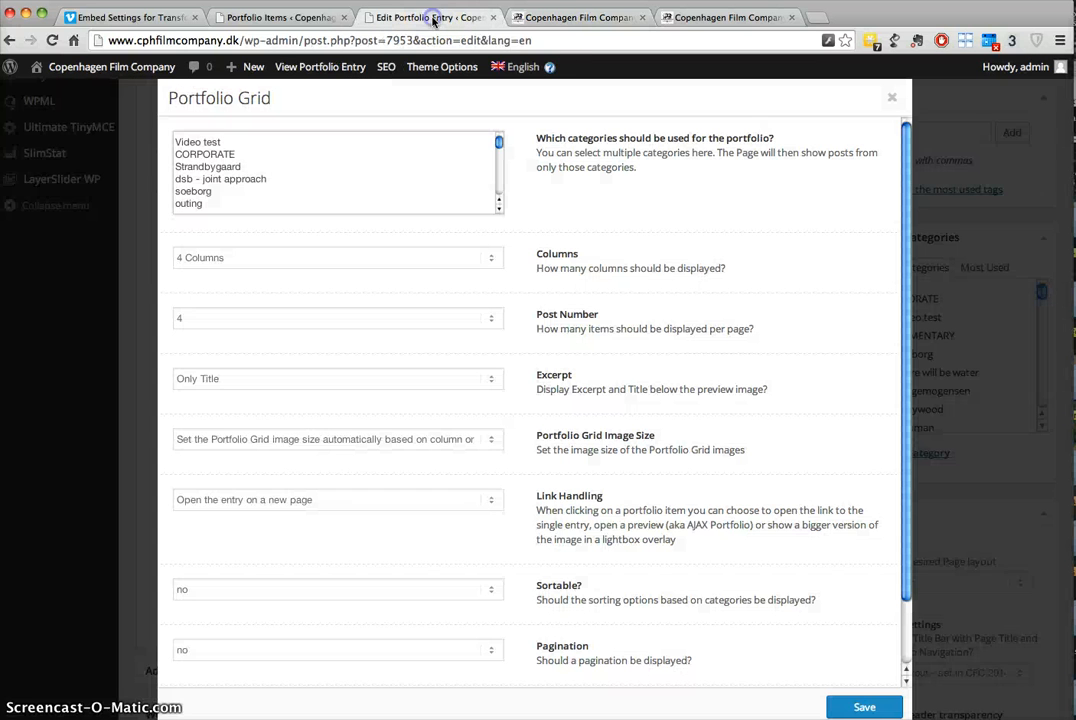
{"action": "left_click", "coordinate": [203, 156]}
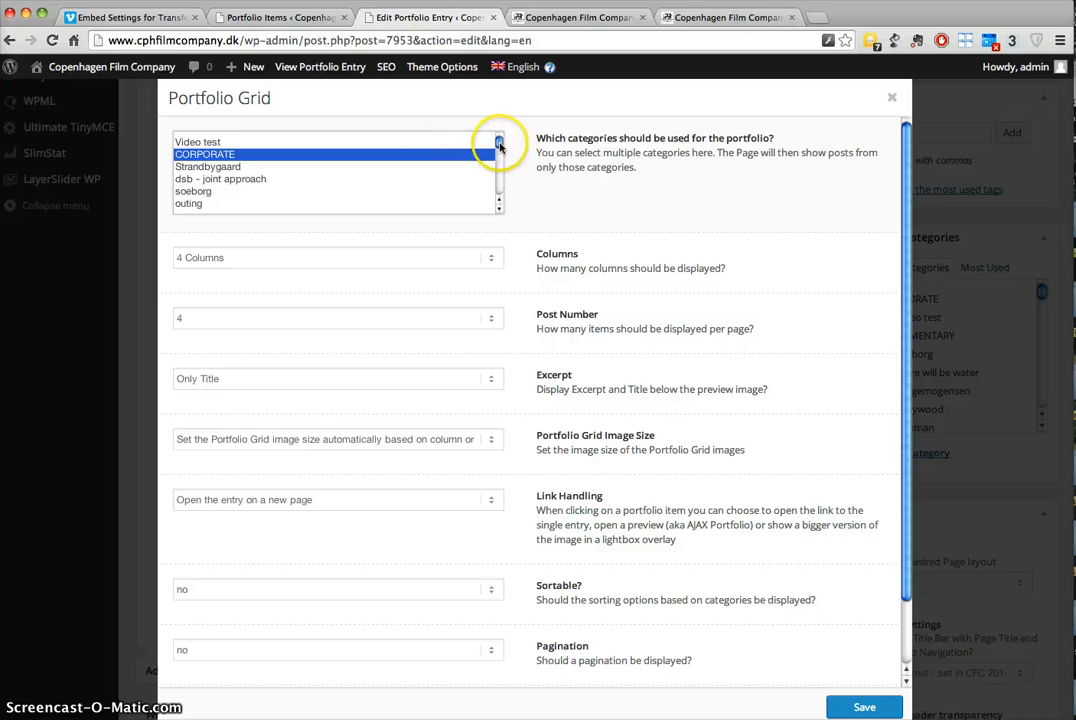
{"action": "mouse_move", "coordinate": [500, 144]}
{"action": "left_mouse_down"}
{"action": "mouse_move", "coordinate": [503, 200]}
{"action": "mouse_move", "coordinate": [503, 140]}
{"action": "left_mouse_up"}
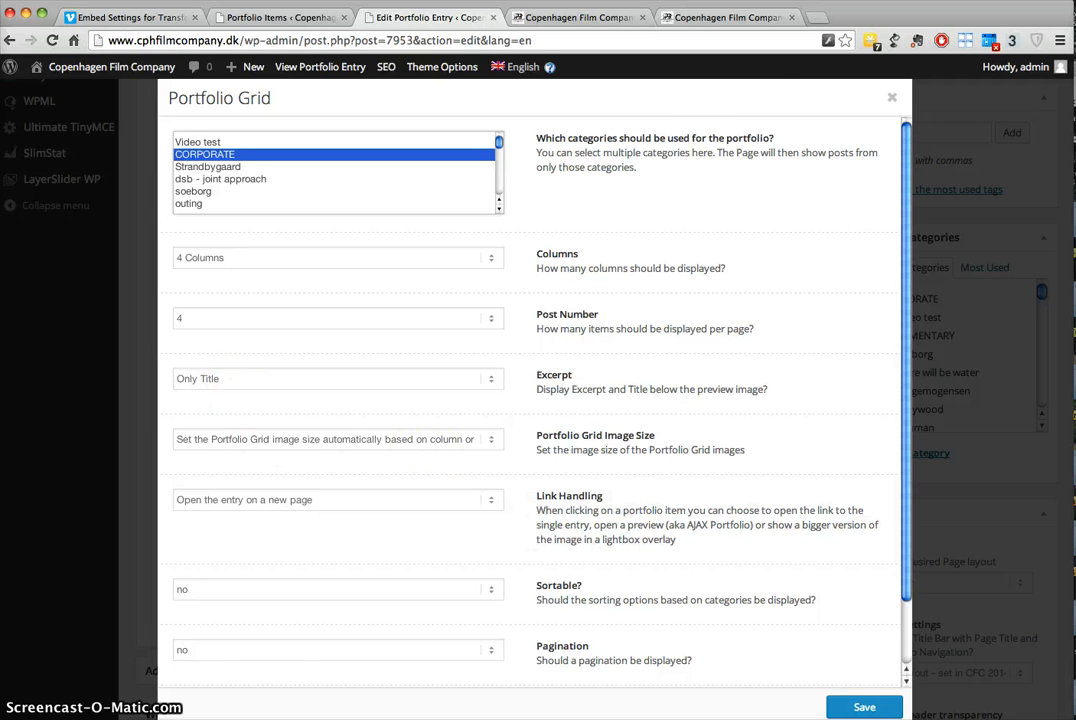
{"action": "left_click", "coordinate": [866, 707]}
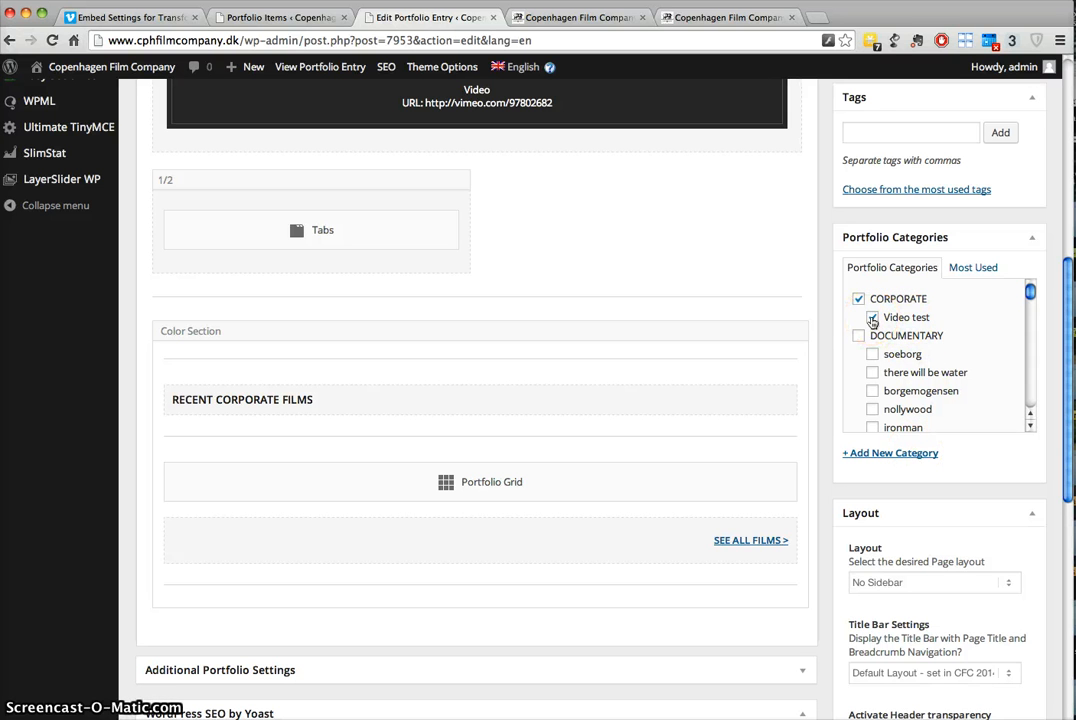
Replace the entry's Video test category with a new portfolio category named video tests under the parent CORPORATE.
{"action": "left_click", "coordinate": [888, 455]}
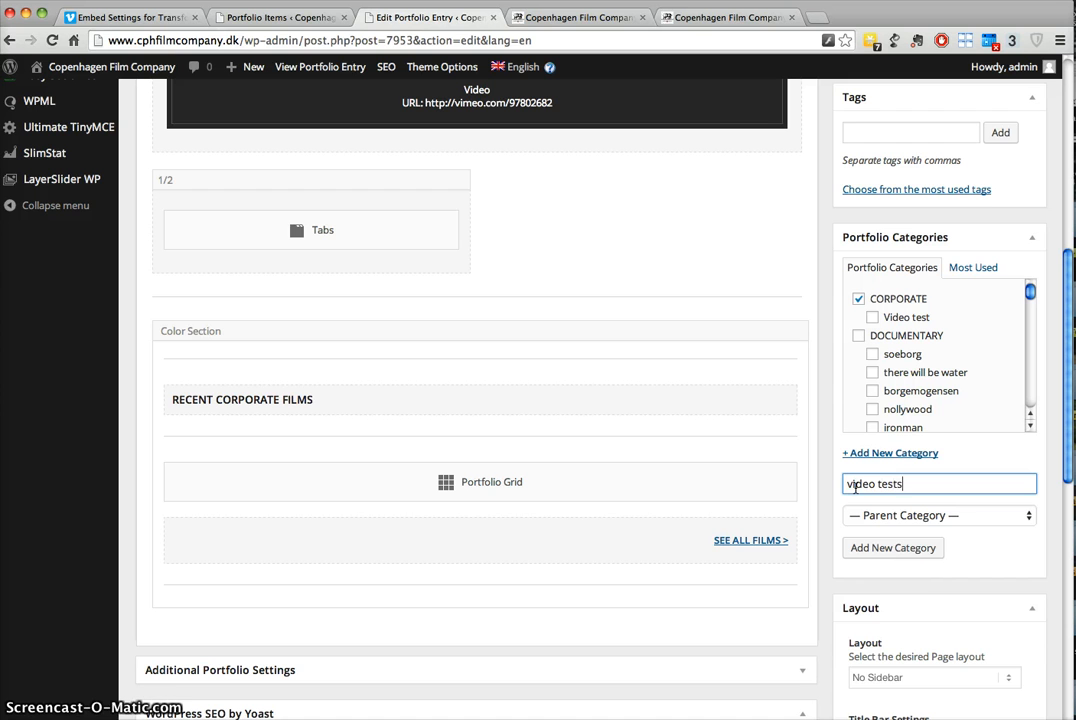
{"action": "left_click", "coordinate": [1006, 515]}
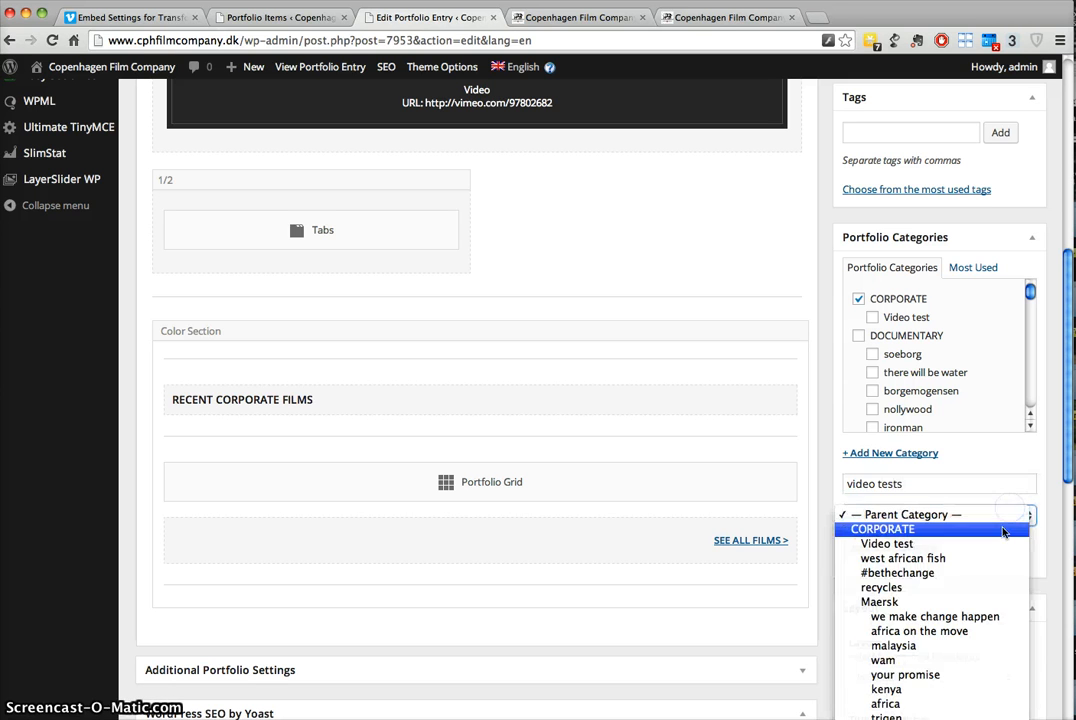
{"action": "left_click", "coordinate": [1004, 529]}
{"action": "left_click", "coordinate": [900, 555]}
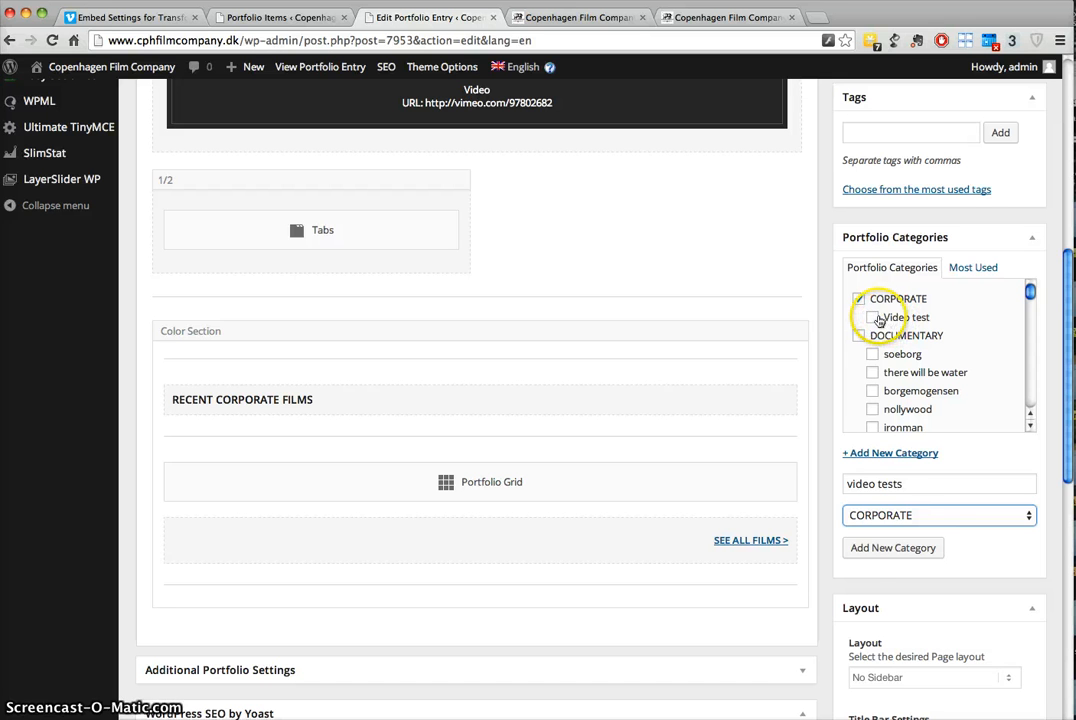
{"action": "left_click", "coordinate": [893, 548]}
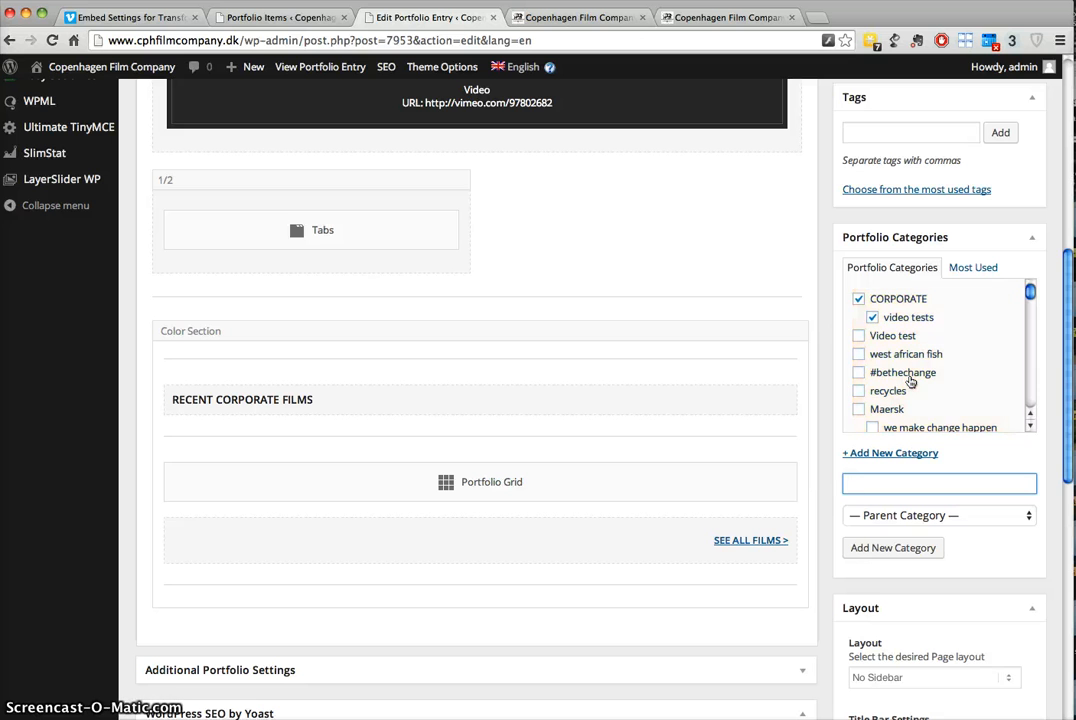
{"action": "scroll", "coordinate": [910, 381], "scroll_direction": "down", "scroll_amount": 5}
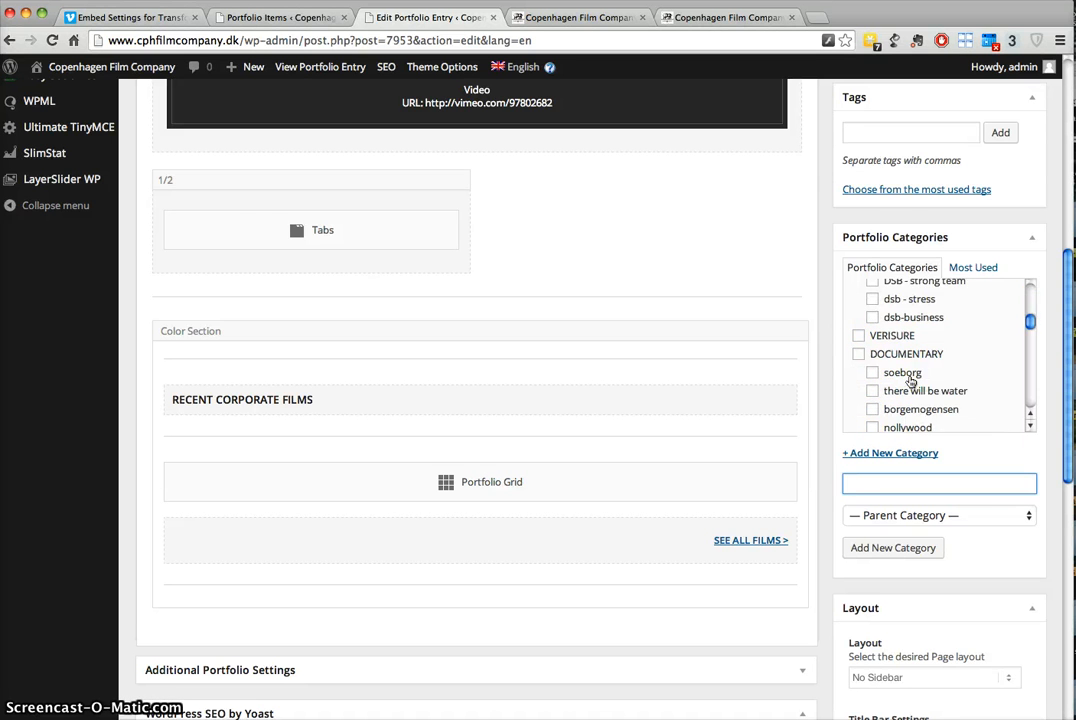
{"action": "scroll", "coordinate": [908, 378], "scroll_direction": "down", "scroll_amount": 5}
Set the Yoast meta description to "VIDEO TESTS is a film..." and the focus keyword to corporate film.
{"action": "scroll", "coordinate": [1012, 612], "scroll_direction": "down", "scroll_amount": 10}
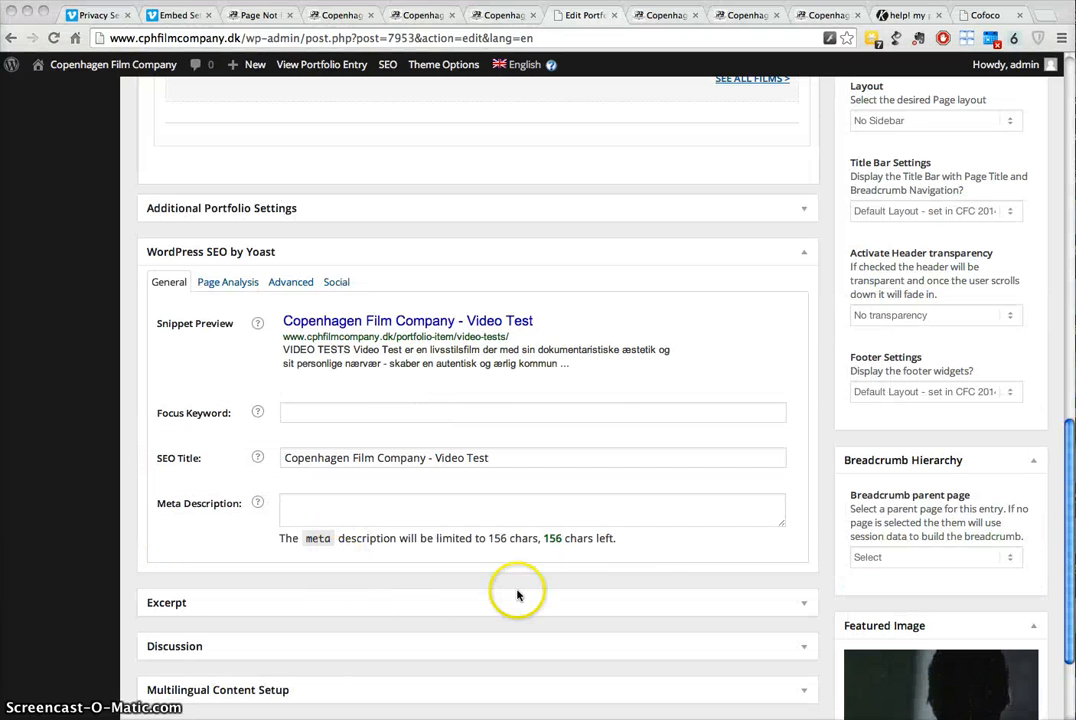
{"action": "left_click", "coordinate": [639, 591]}
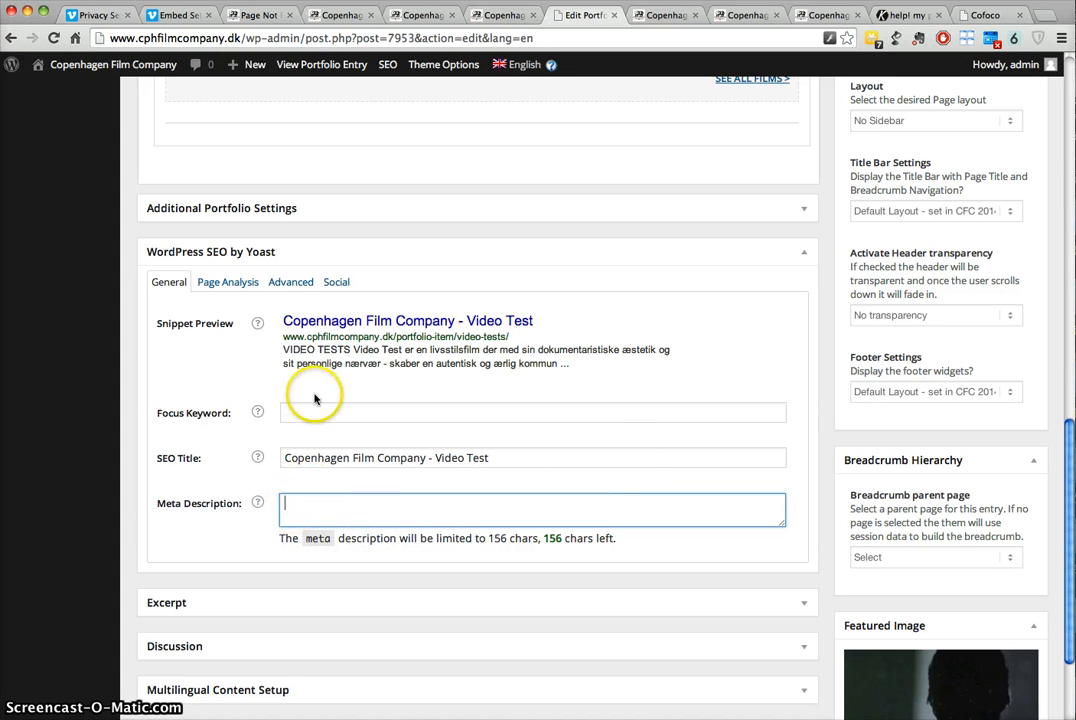
{"action": "left_click_drag", "start_coordinate": [283, 349], "coordinate": [557, 358]}
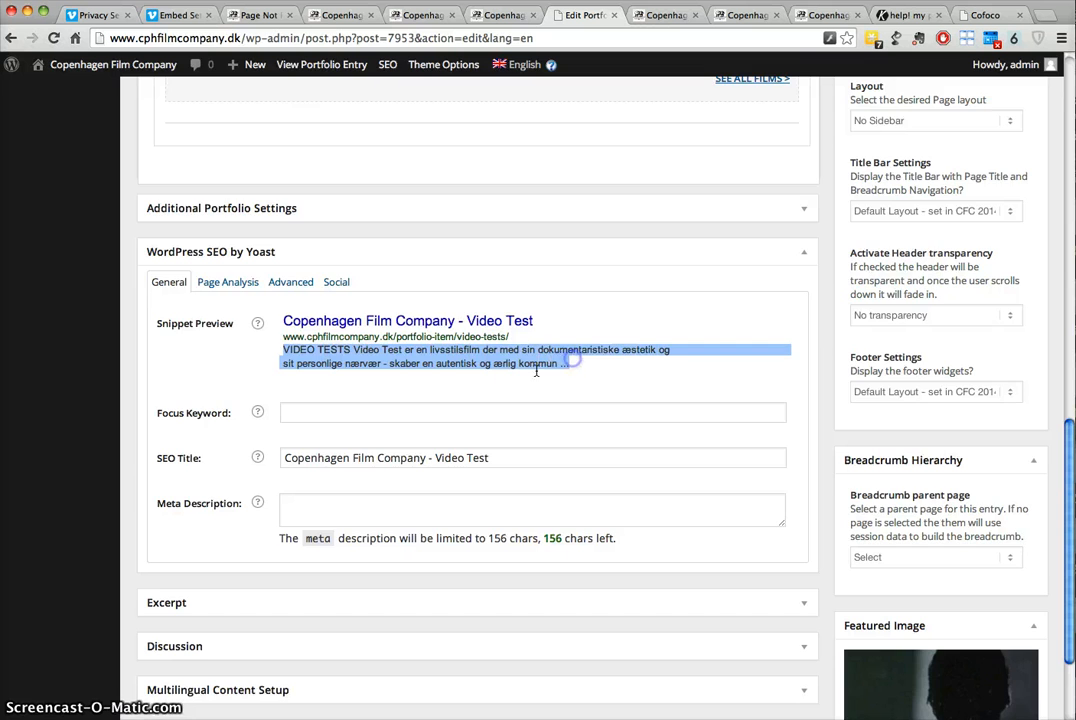
{"action": "scroll", "coordinate": [526, 367], "scroll_direction": "up", "scroll_amount": 10}
{"action": "mouse_move", "coordinate": [404, 408]}
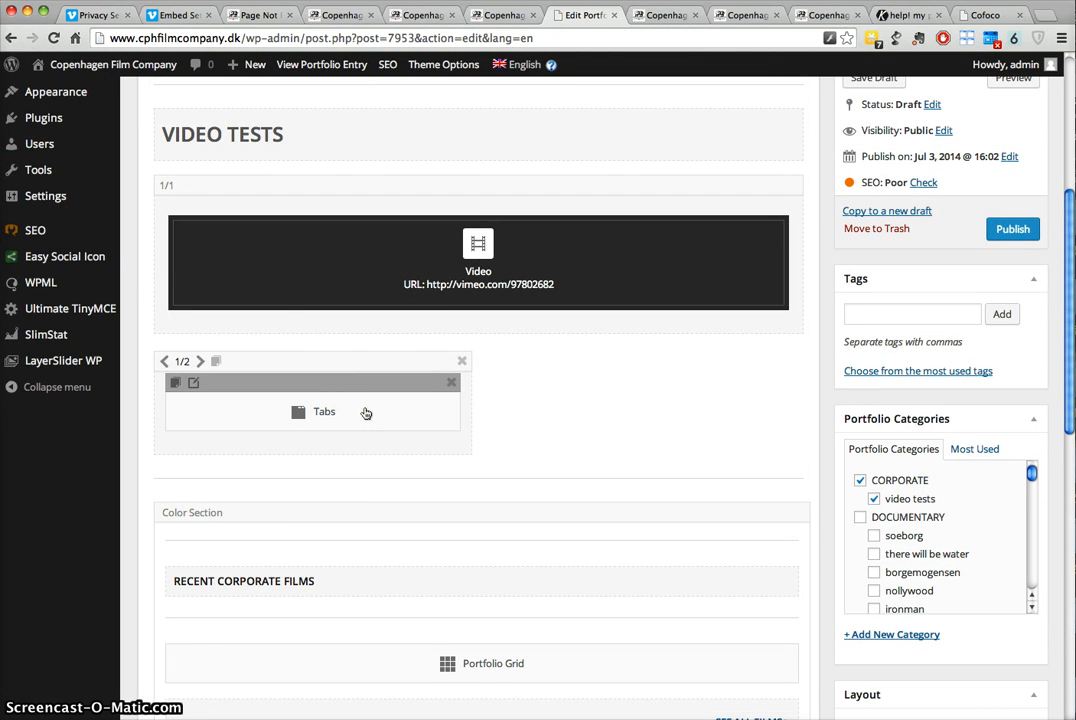
{"action": "scroll", "coordinate": [366, 413], "scroll_direction": "down", "scroll_amount": 10}
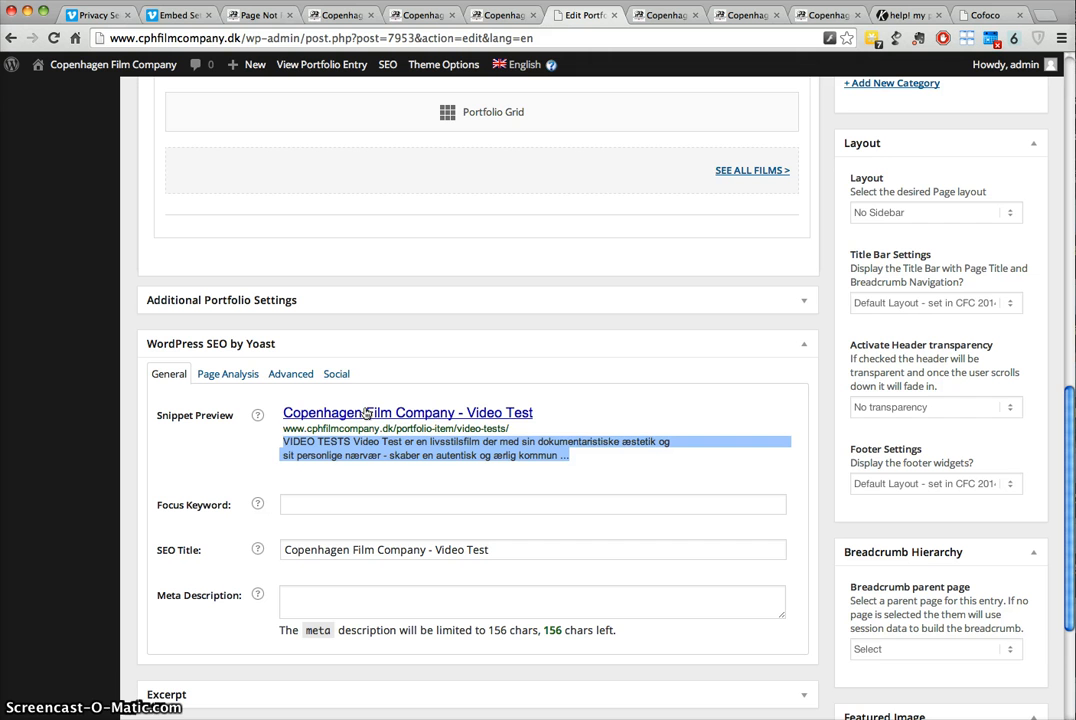
{"action": "left_click", "coordinate": [292, 603]}
{"action": "type", "text": "VIDEO TESTS is a film..."}
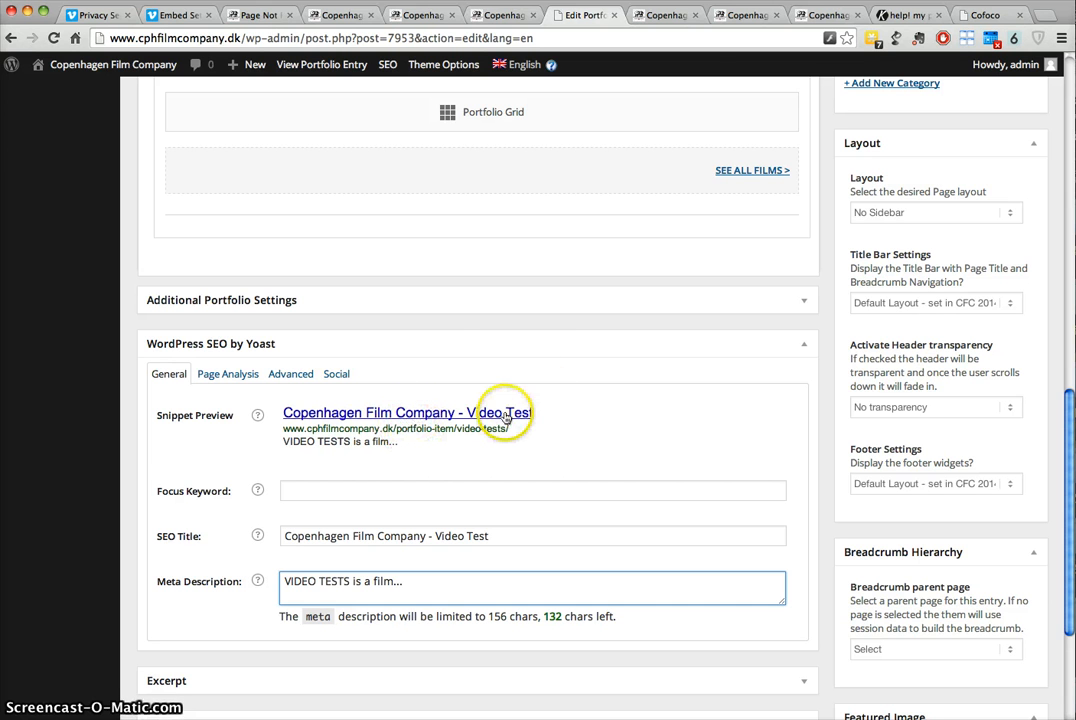
{"action": "left_click", "coordinate": [296, 492]}
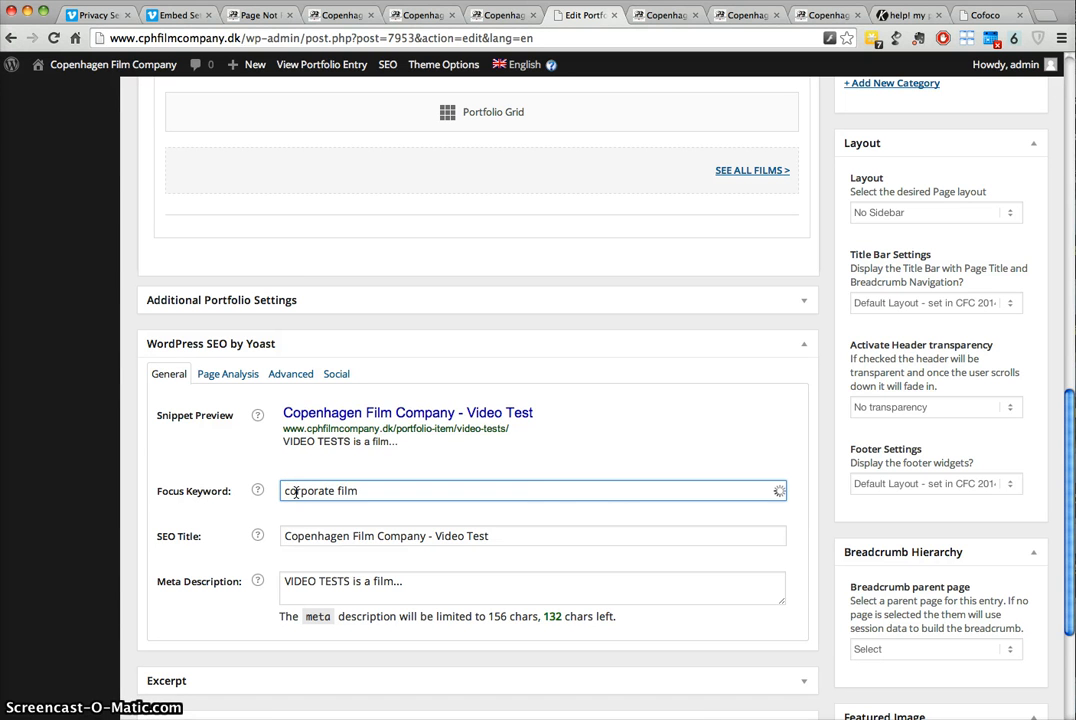
{"action": "left_click", "coordinate": [612, 456]}
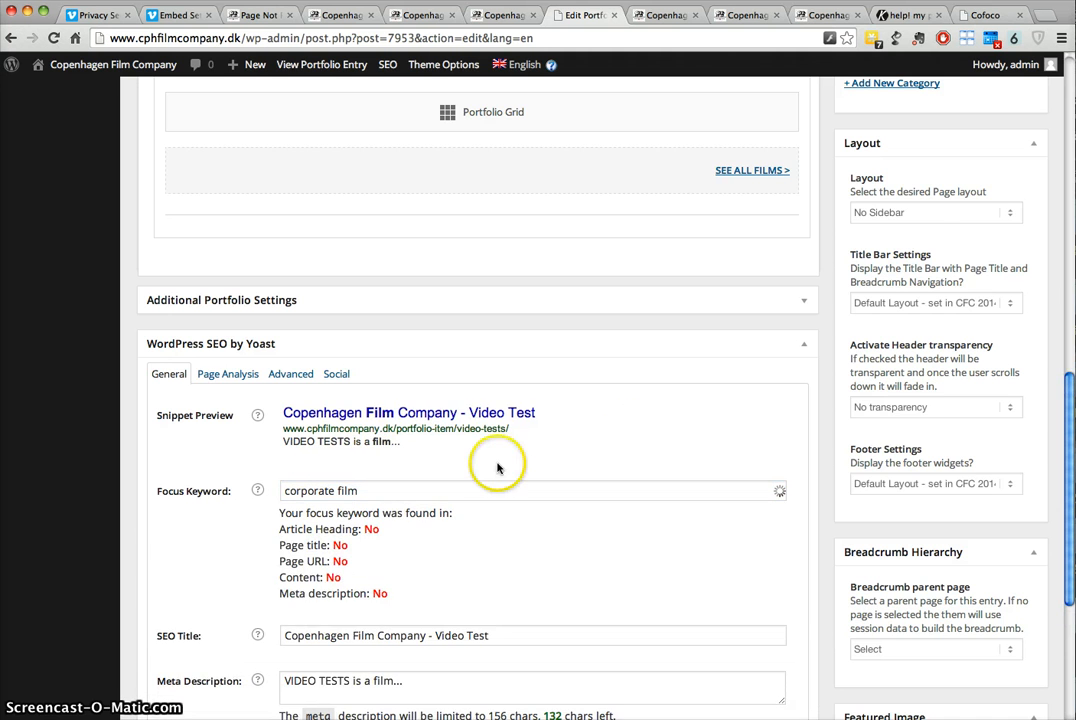
Expand the entry's excerpt and enter teaser as its text.
{"action": "scroll", "coordinate": [497, 467], "scroll_direction": "down", "scroll_amount": 3}
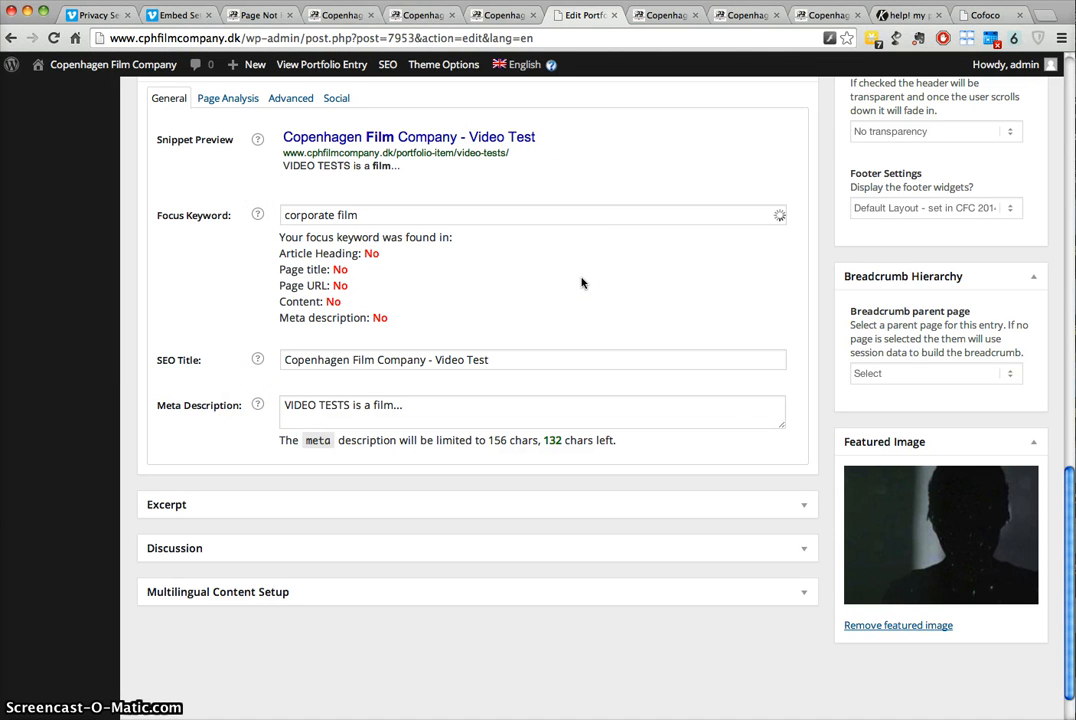
{"action": "left_click", "coordinate": [805, 506]}
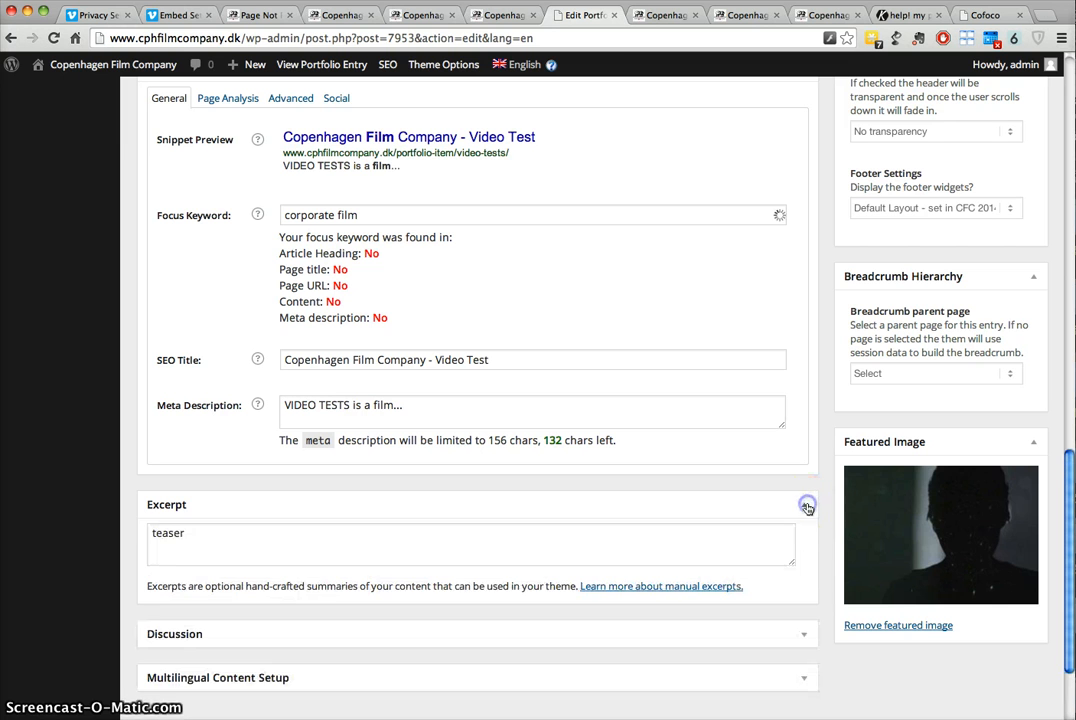
{"action": "left_click", "coordinate": [235, 543]}
{"action": "left_click_drag", "start_coordinate": [221, 533], "coordinate": [142, 531]}
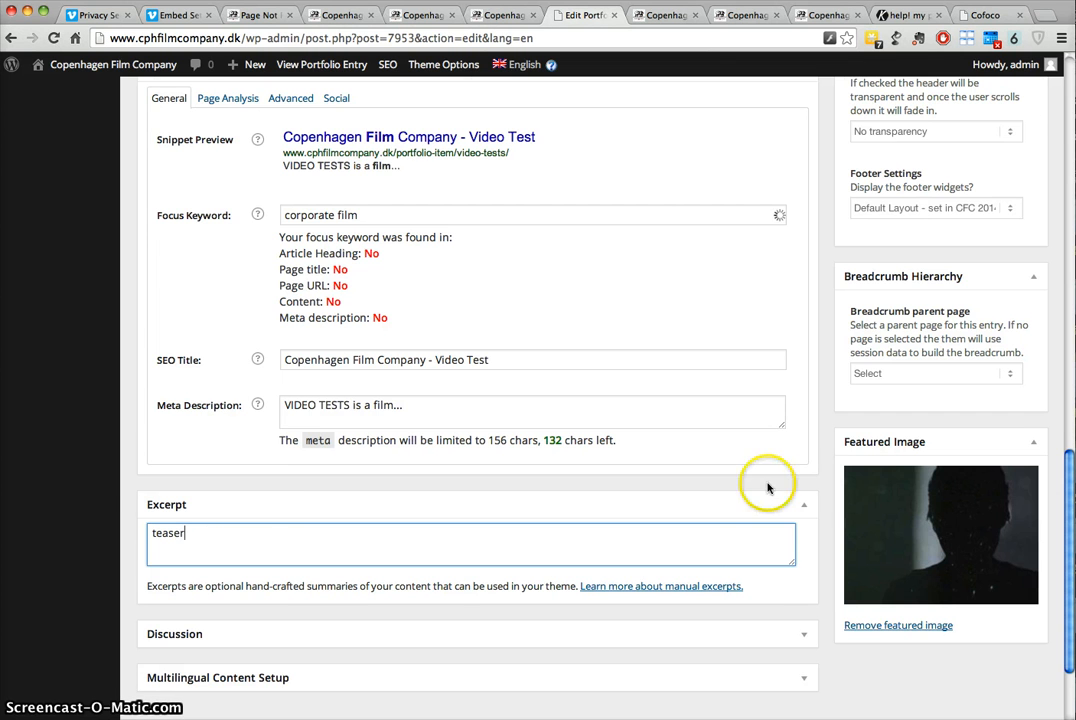
Save the English entry as a draft and review its preview page.
{"action": "scroll", "coordinate": [768, 490], "scroll_direction": "up", "scroll_amount": 10}
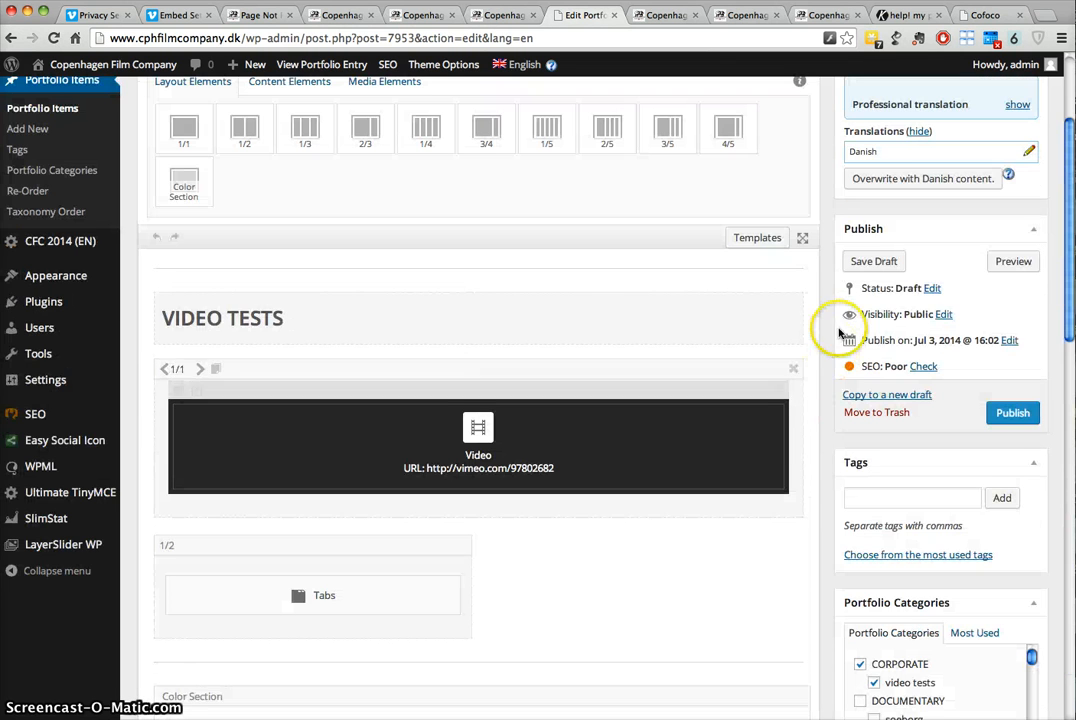
{"action": "left_click", "coordinate": [889, 261]}
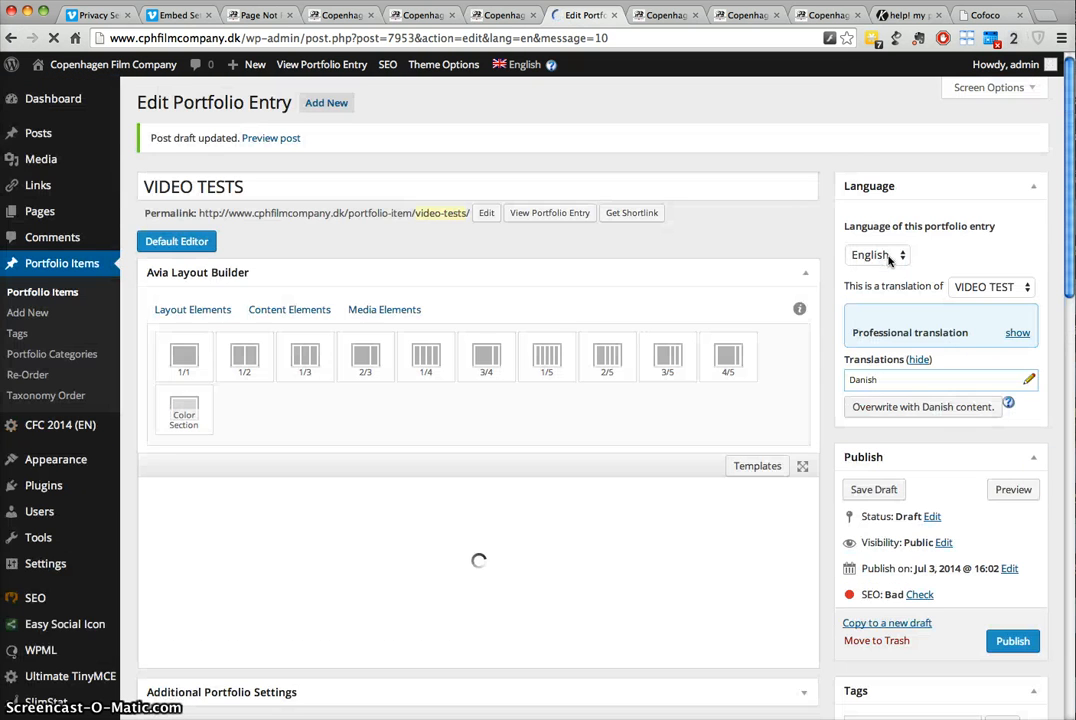
{"action": "left_click", "coordinate": [1012, 490]}
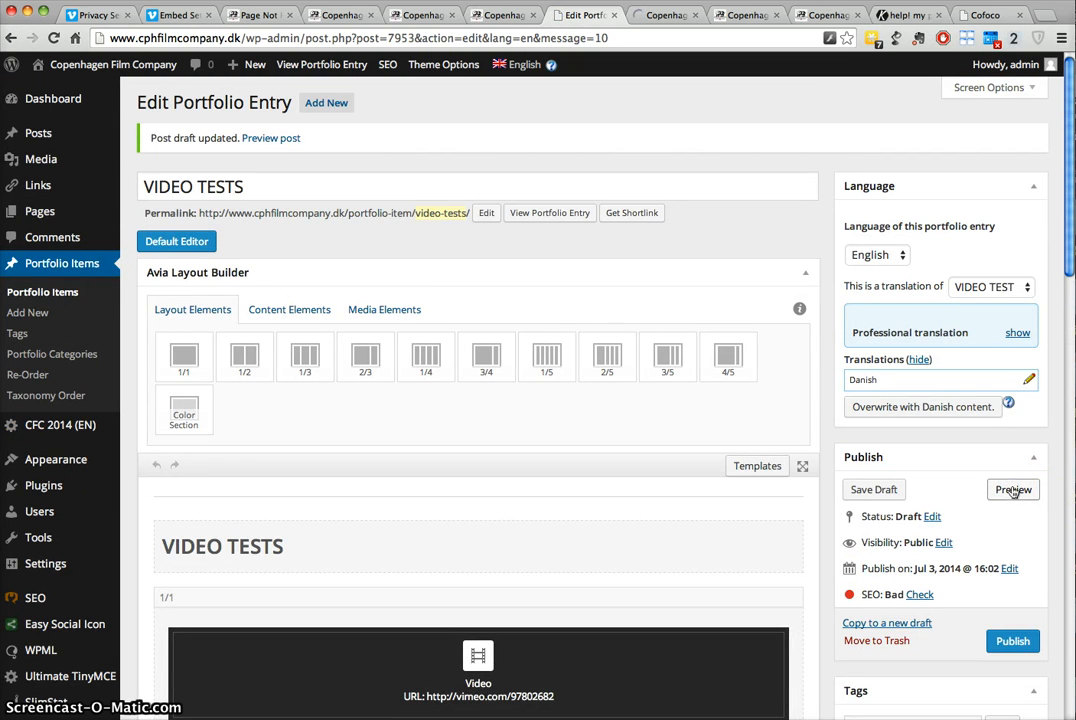
{"action": "left_click", "coordinate": [1013, 490]}
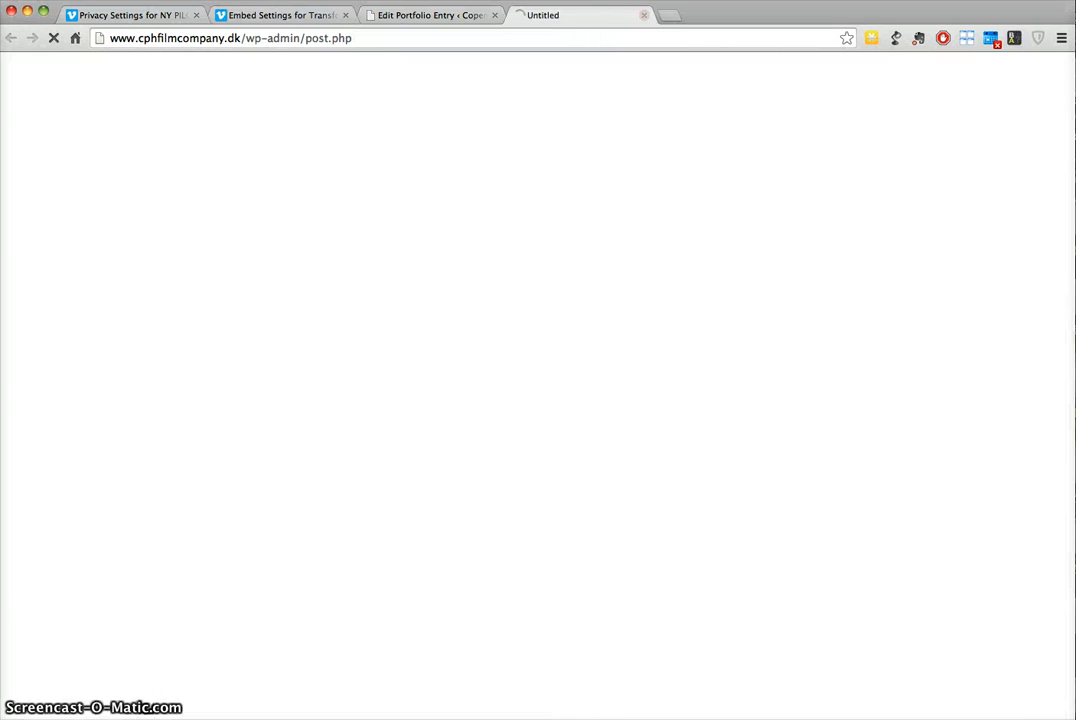
{"action": "left_click", "coordinate": [553, 16]}
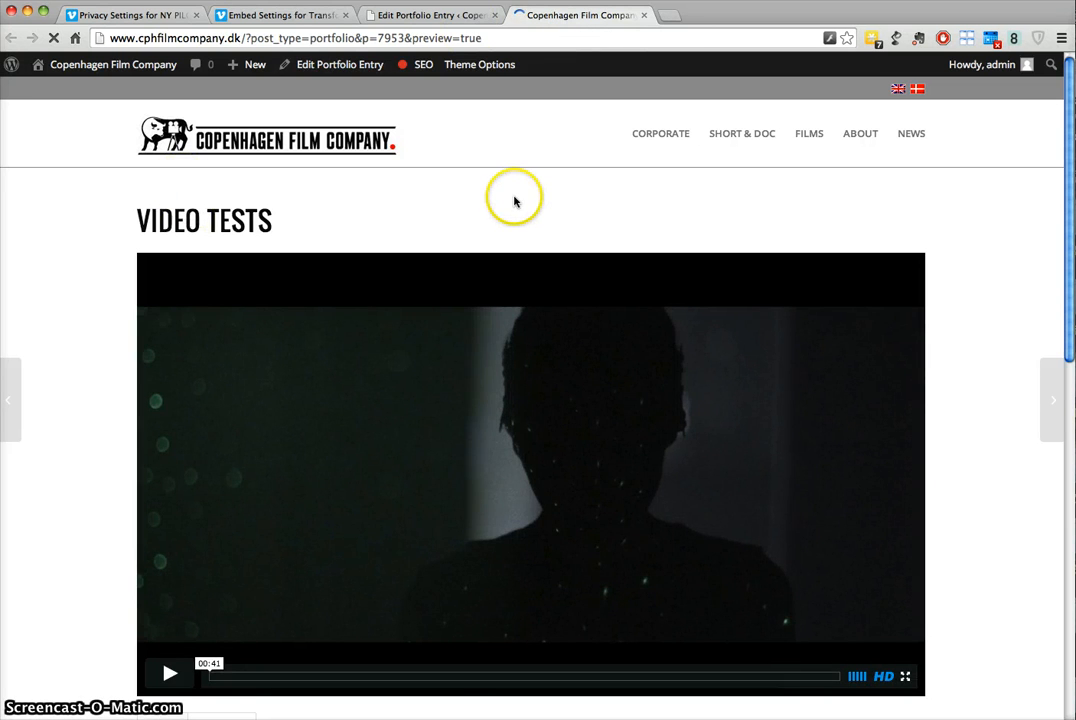
{"action": "scroll", "coordinate": [510, 198], "scroll_direction": "down", "scroll_amount": 3}
{"action": "scroll", "coordinate": [192, 211], "scroll_direction": "up", "scroll_amount": 3}
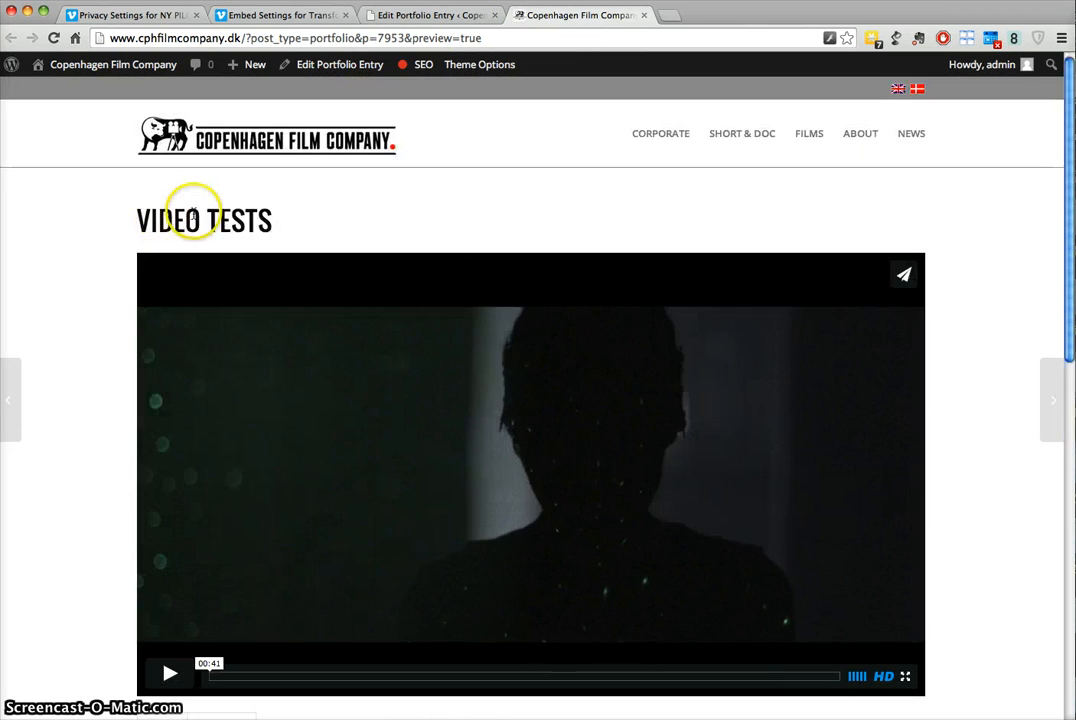
Review the English preview page, including its CREDITS and INFO sections and the recent corporate films below.
{"action": "scroll", "coordinate": [254, 374], "scroll_direction": "down", "scroll_amount": 3}
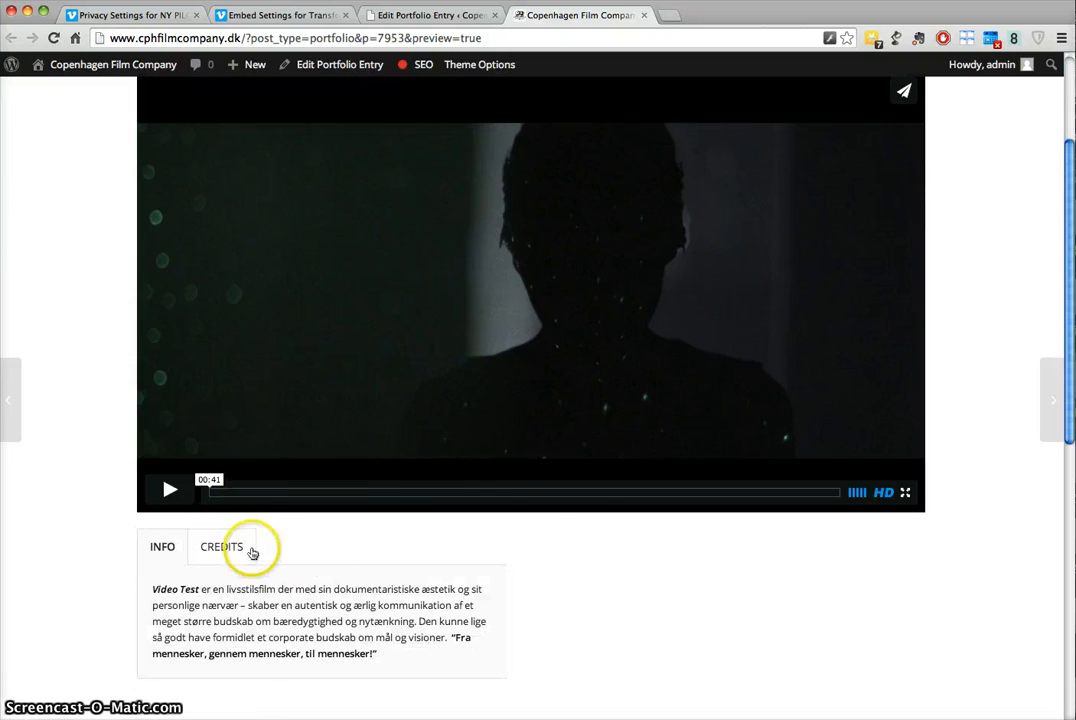
{"action": "left_click", "coordinate": [252, 548]}
{"action": "left_click", "coordinate": [148, 548]}
{"action": "scroll", "coordinate": [586, 530], "scroll_direction": "down", "scroll_amount": 6}
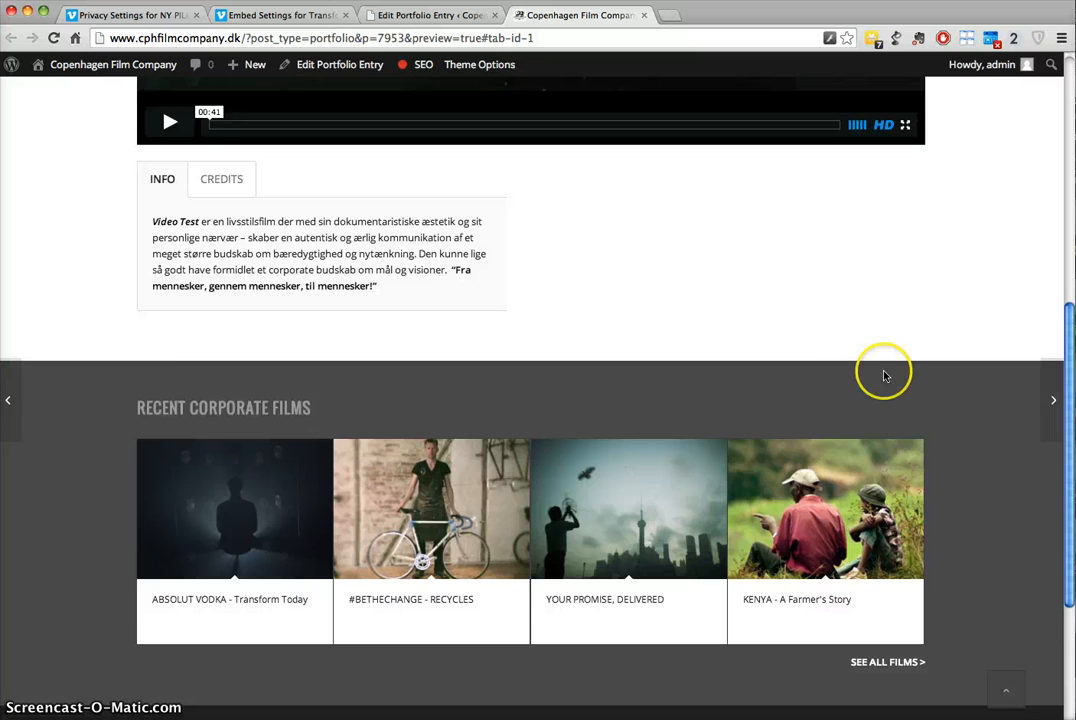
{"action": "scroll", "coordinate": [882, 372], "scroll_direction": "up", "scroll_amount": 9}
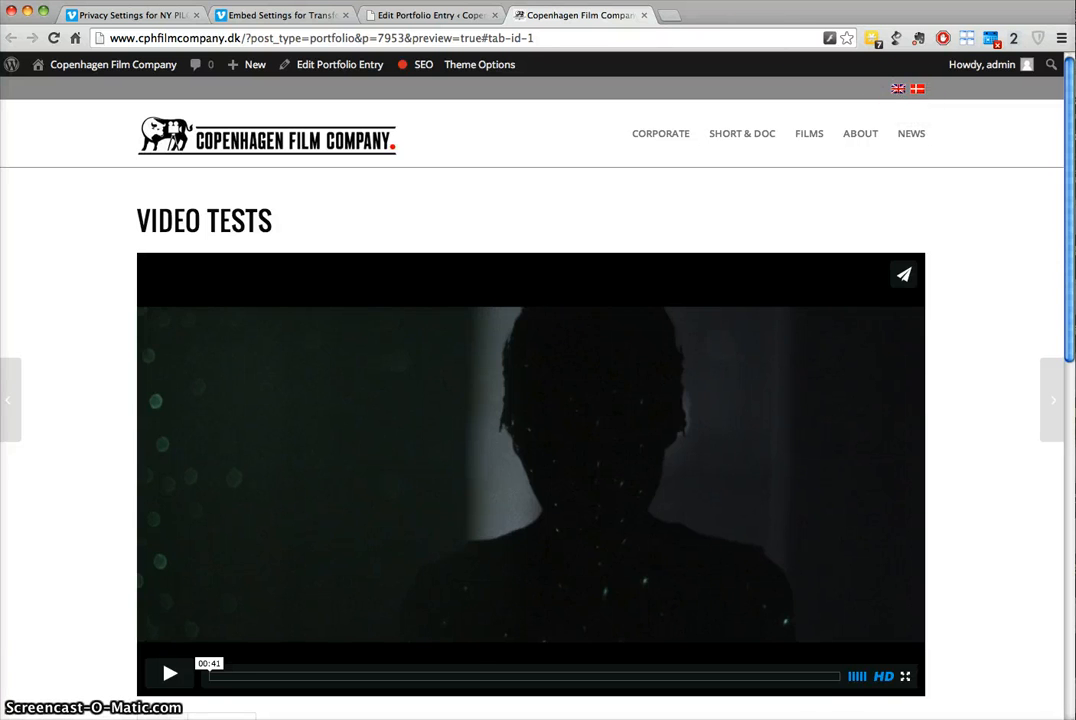
Publish the English VIDEO TESTS entry and its Danish translation VIDEO TEST.
{"action": "left_click", "coordinate": [422, 16]}
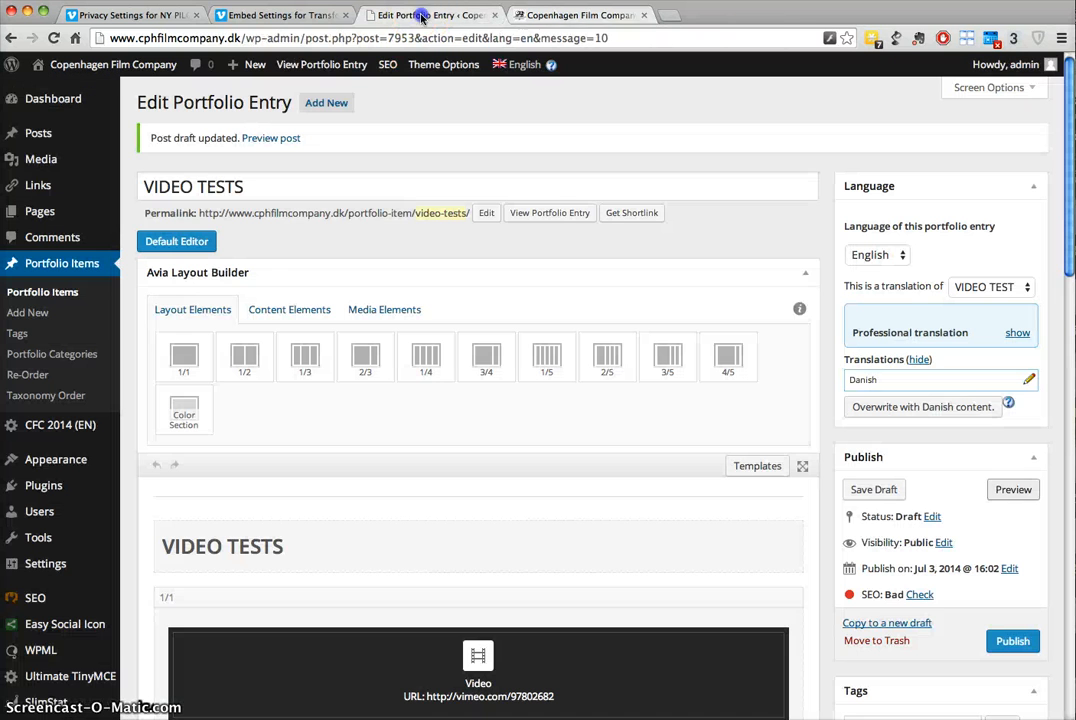
{"action": "left_click", "coordinate": [1015, 648]}
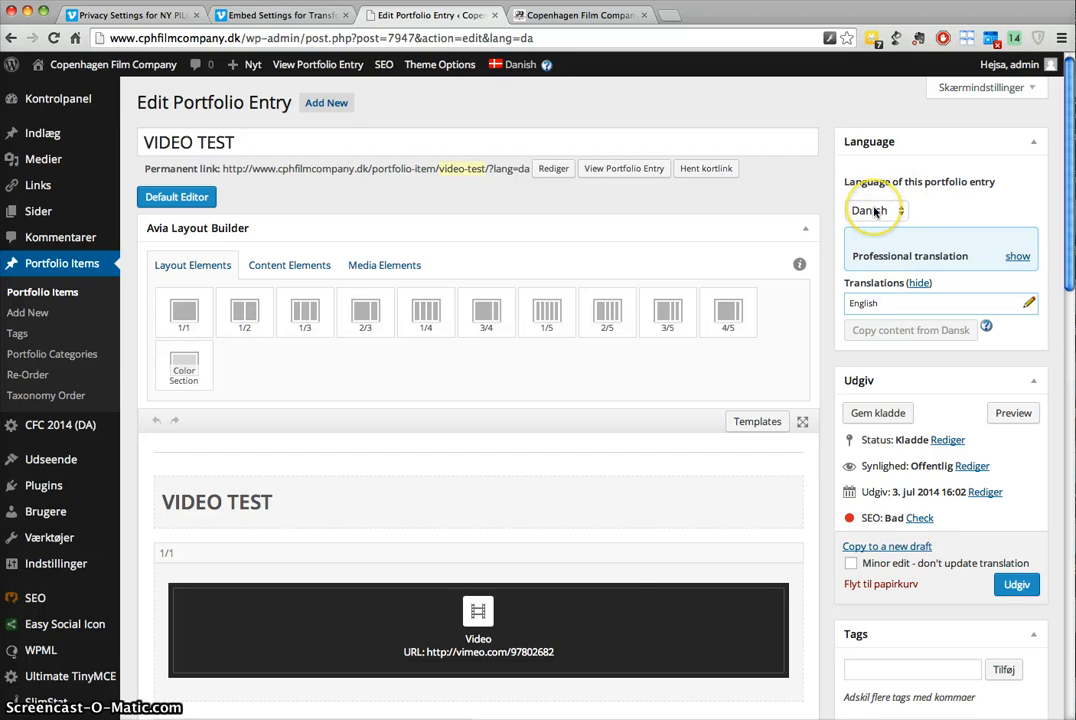
{"action": "left_click", "coordinate": [1016, 587]}
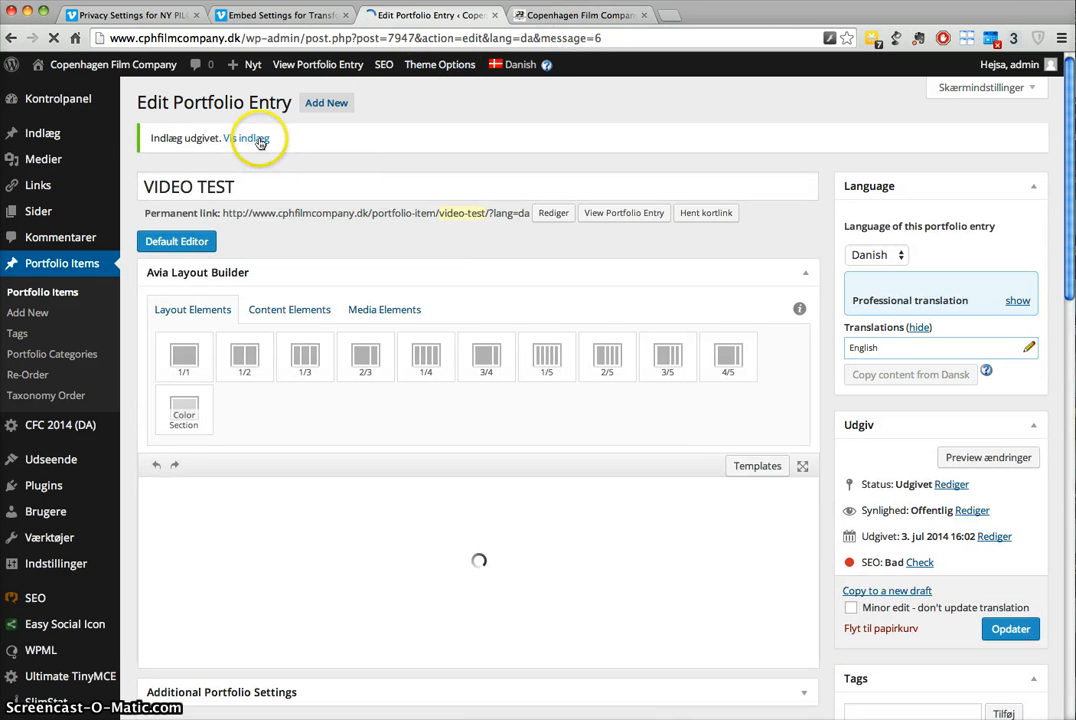
Open the published Danish VIDEO TEST entry in a new browser tab and look over its page.
{"action": "right_click", "coordinate": [258, 140]}
{"action": "left_click", "coordinate": [280, 146]}
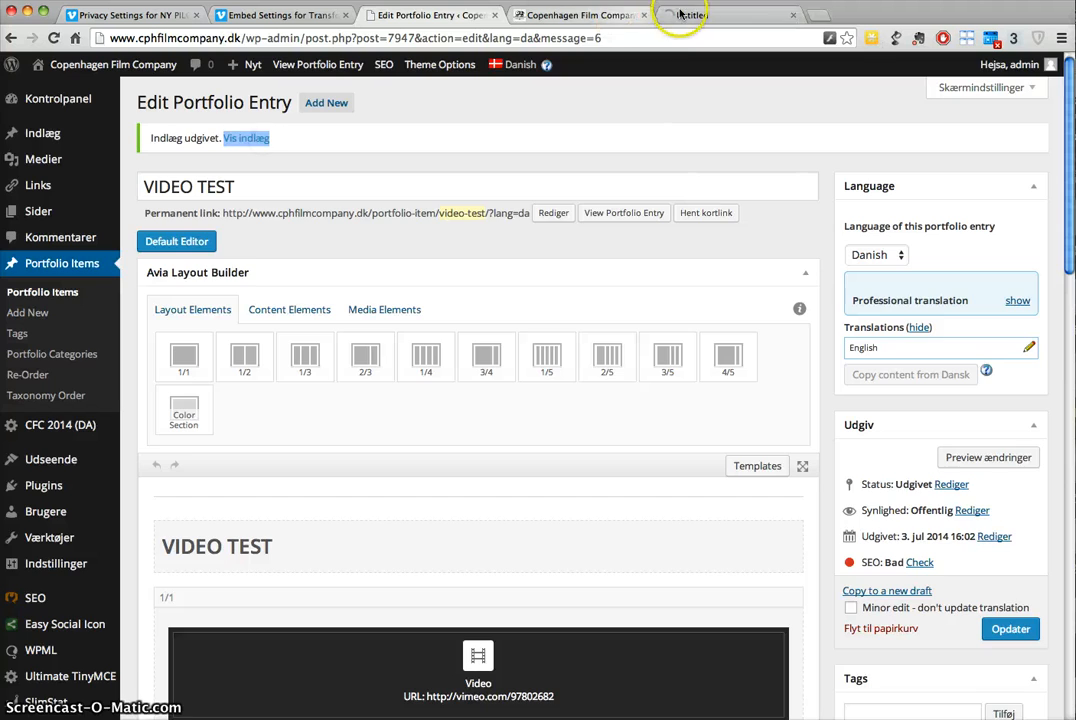
{"action": "left_click", "coordinate": [680, 14]}
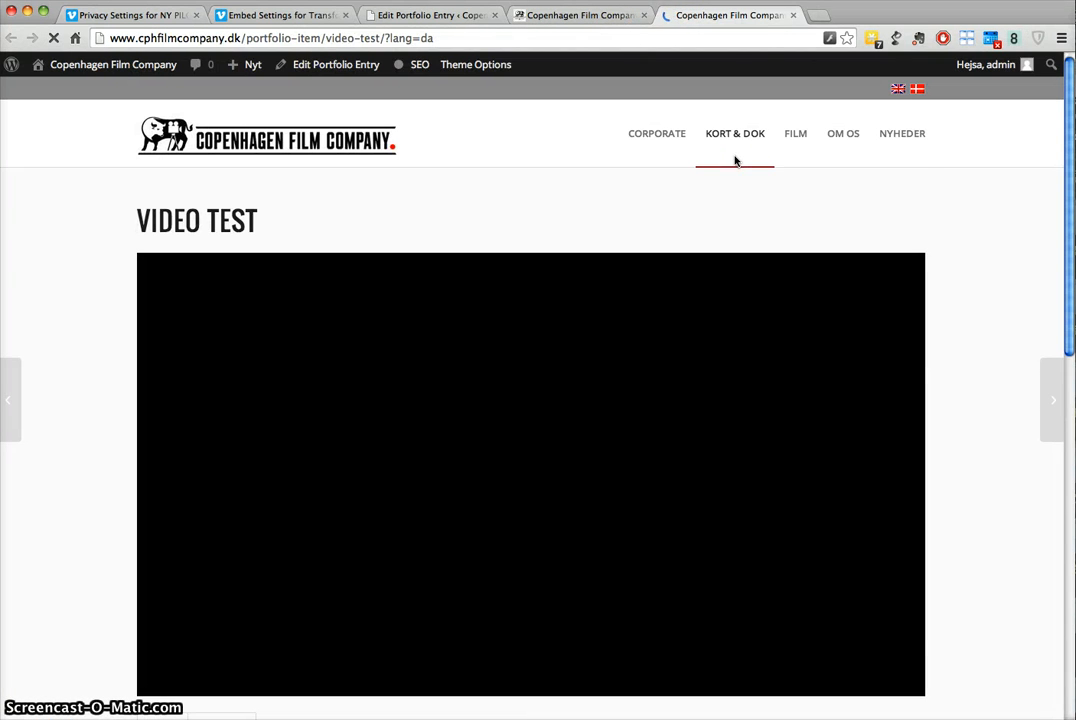
{"action": "scroll", "coordinate": [963, 166], "scroll_direction": "down", "scroll_amount": 3}
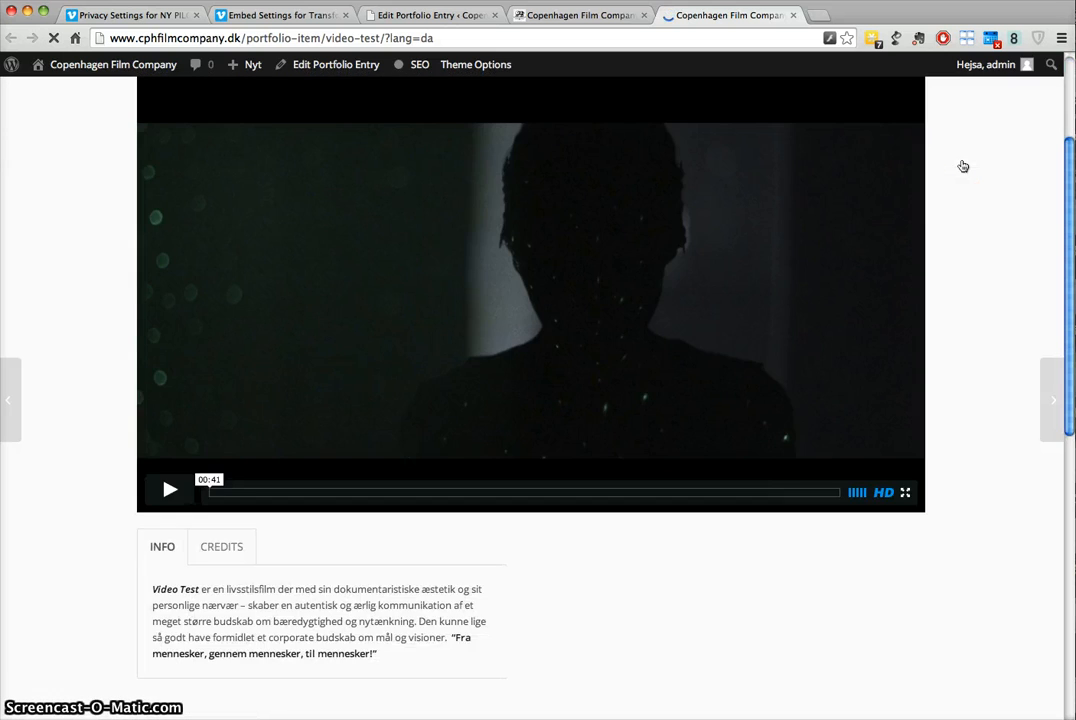
{"action": "scroll", "coordinate": [963, 166], "scroll_direction": "up", "scroll_amount": 3}
Switch the published page to English and back to Danish, and view the Danish FILM archive.
{"action": "left_click", "coordinate": [897, 90]}
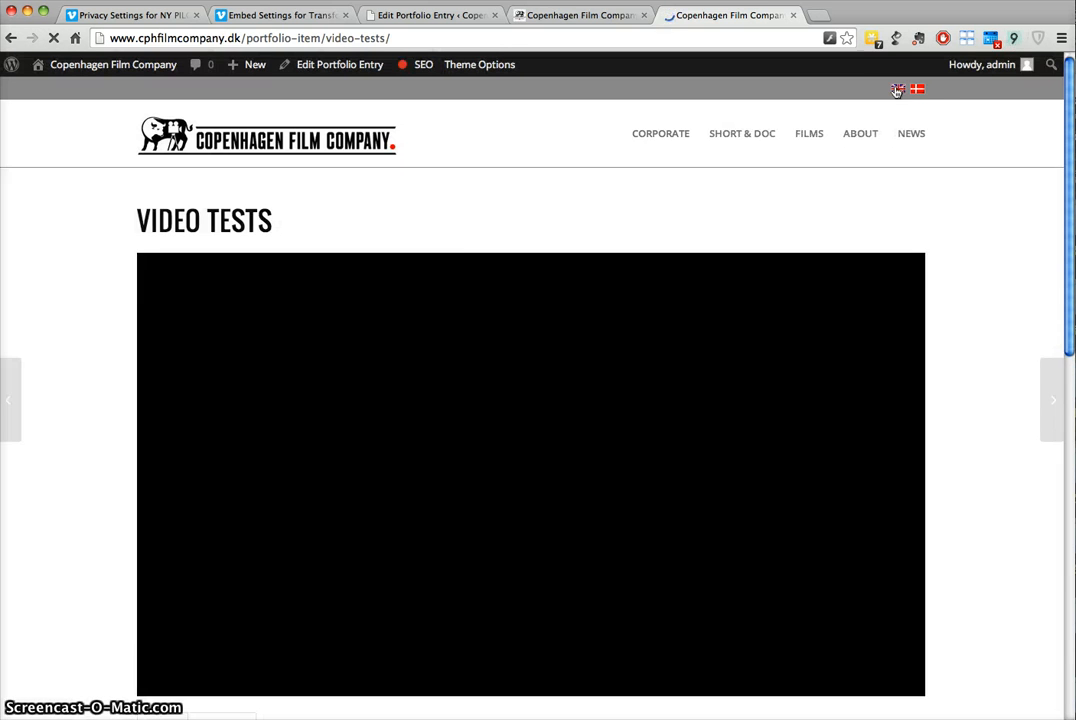
{"action": "left_click", "coordinate": [918, 90]}
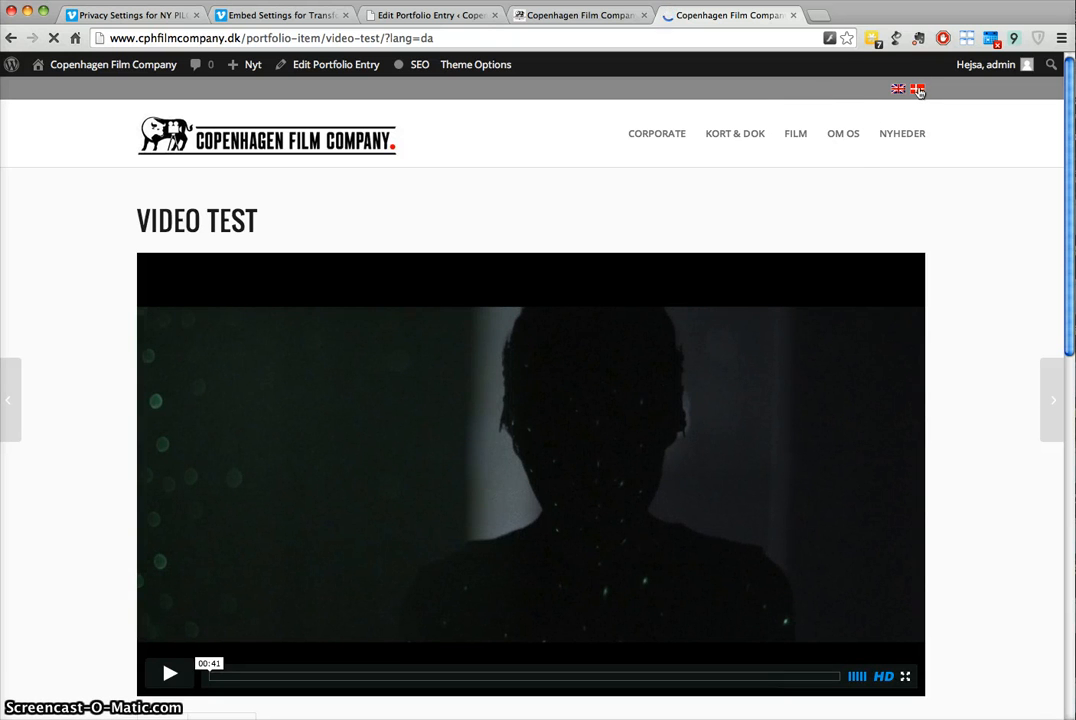
{"action": "left_click", "coordinate": [803, 134]}
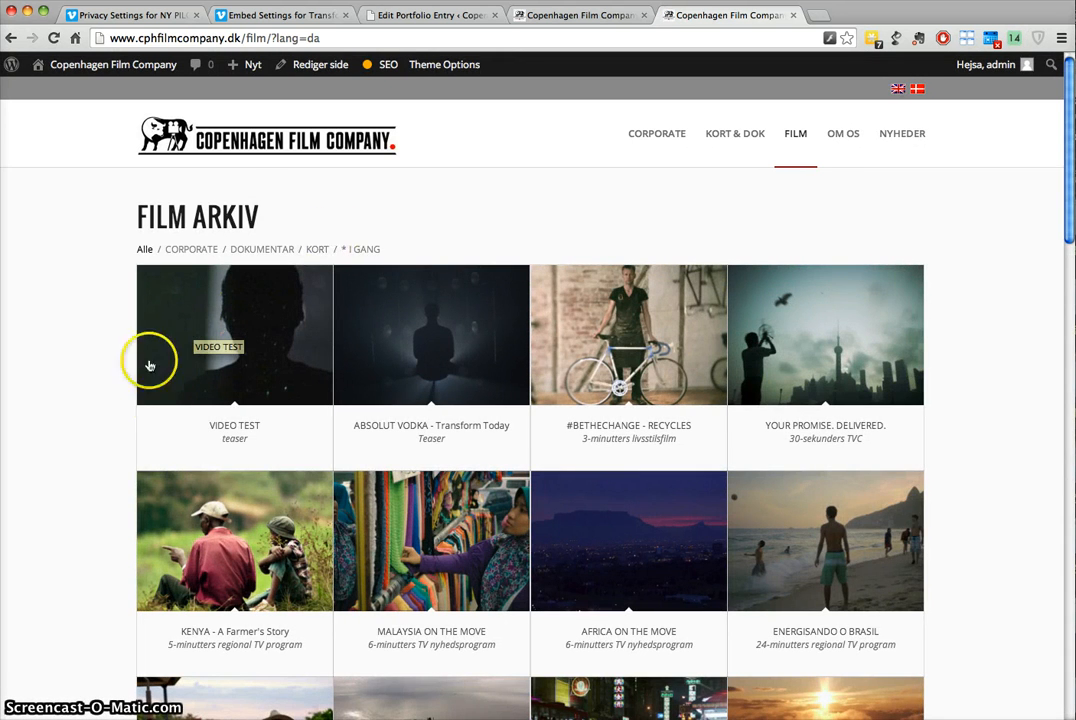
Set the Danish VIDEO TEST entry's status to Kladde and update the entry.
{"action": "left_click", "coordinate": [455, 16]}
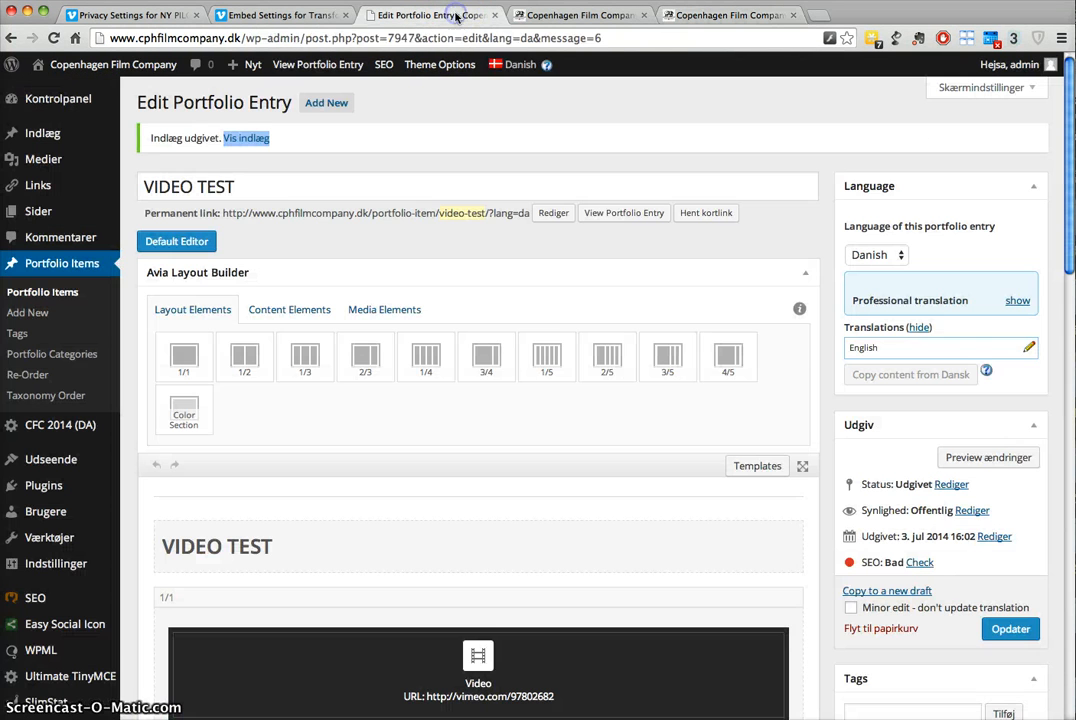
{"action": "left_click", "coordinate": [950, 485]}
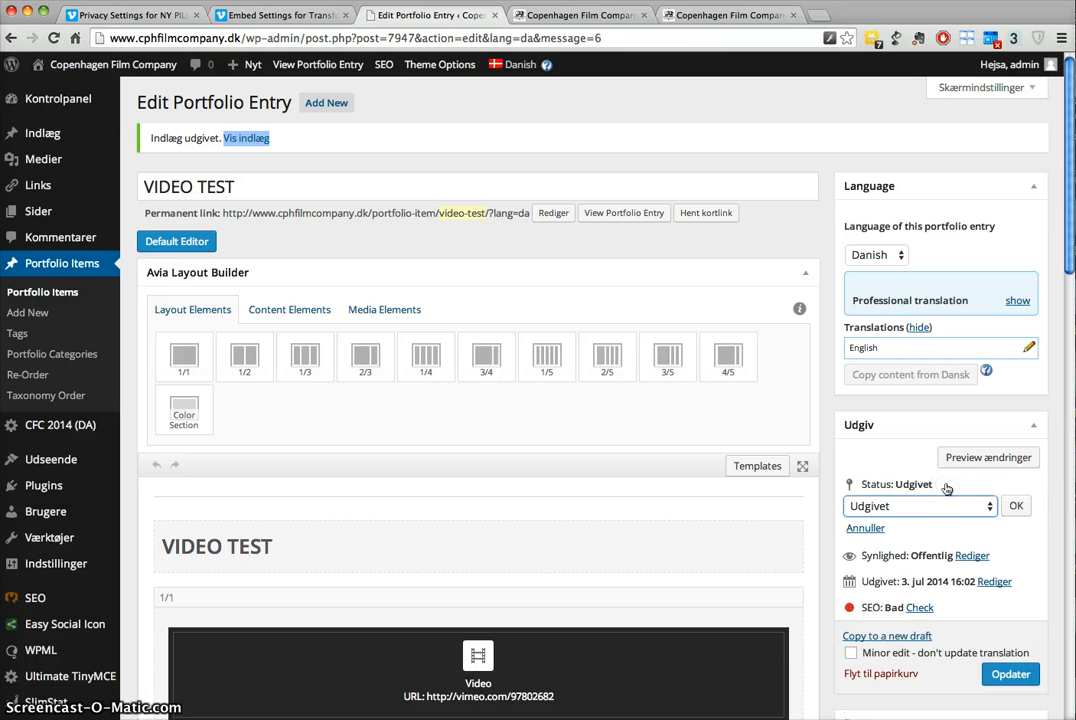
{"action": "left_click", "coordinate": [988, 507]}
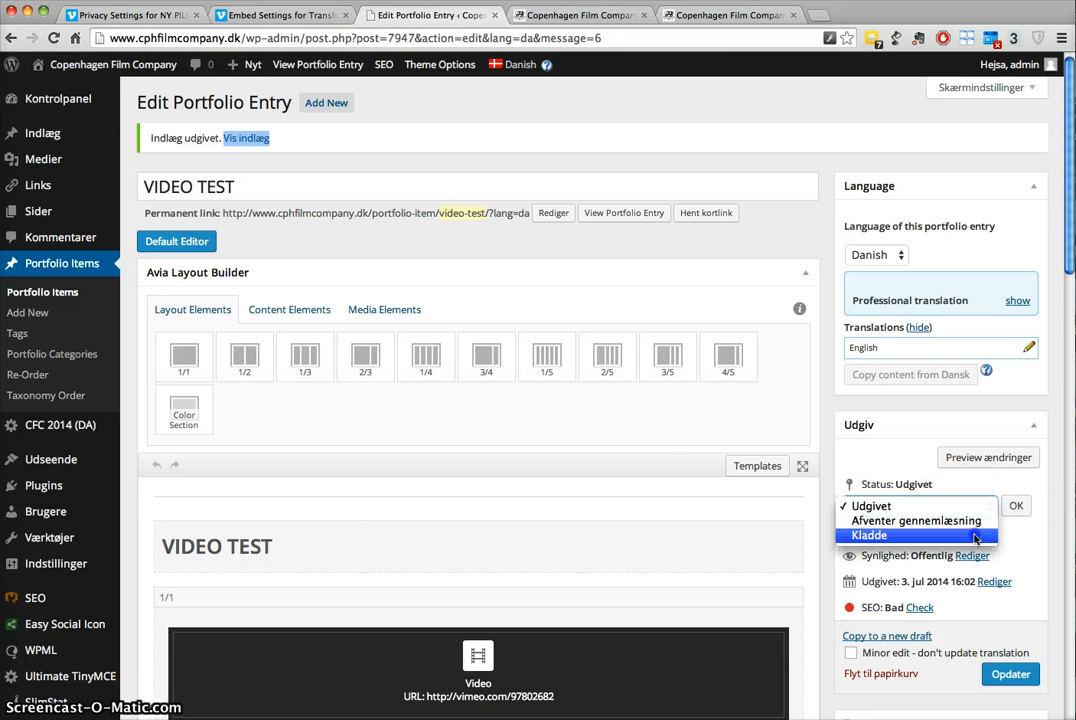
{"action": "left_click", "coordinate": [970, 466]}
{"action": "left_click", "coordinate": [1016, 507]}
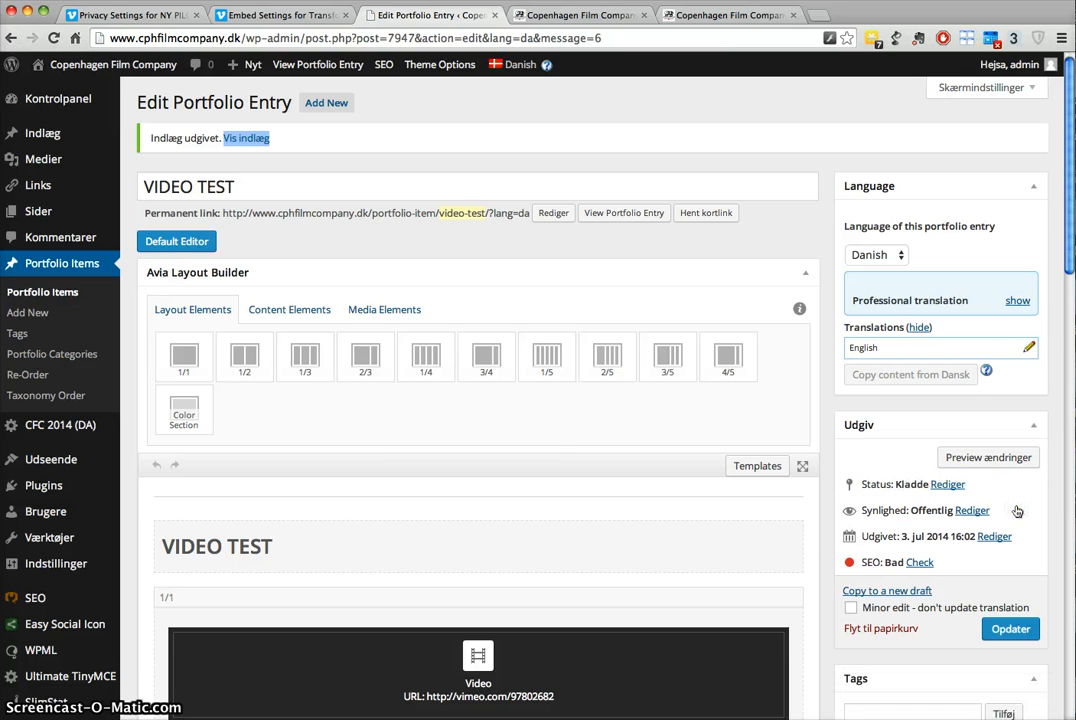
{"action": "left_click", "coordinate": [1005, 629]}
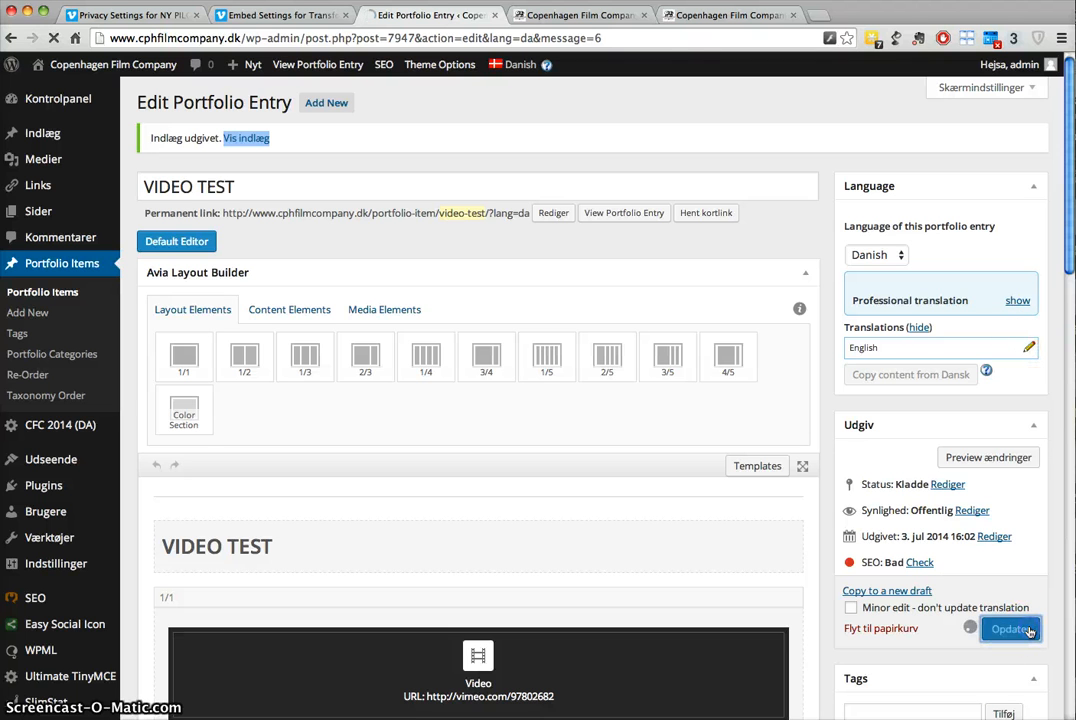
Open the English translation of the entry, set its status to Draft and update it.
{"action": "left_click", "coordinate": [1026, 348]}
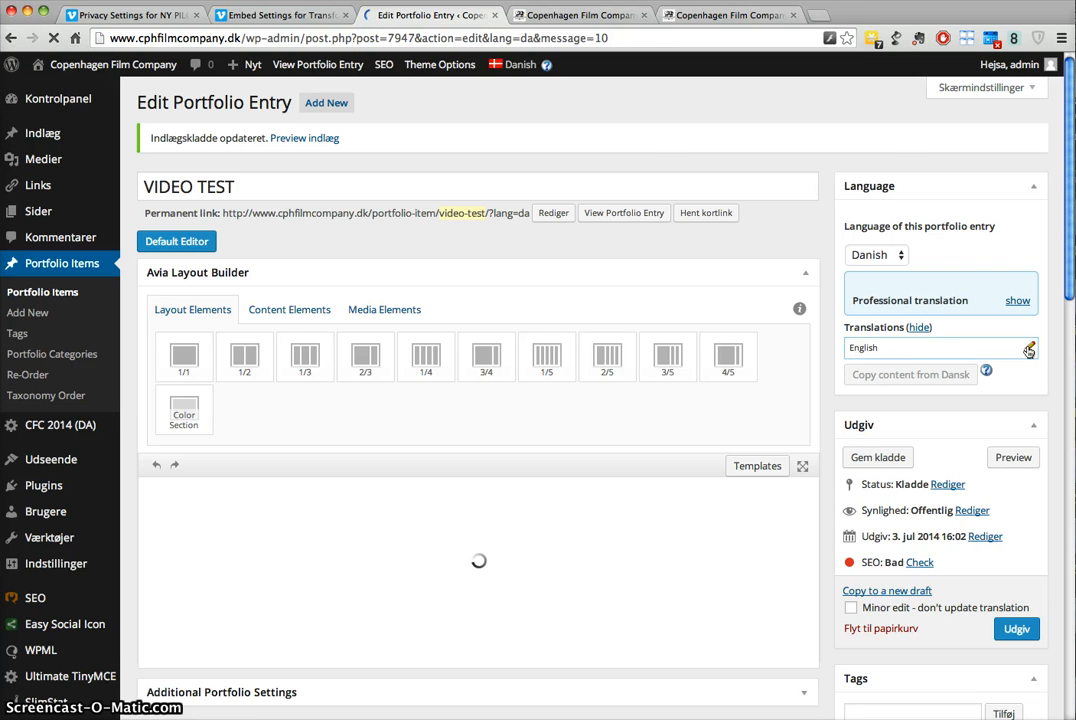
{"action": "left_click", "coordinate": [1029, 349]}
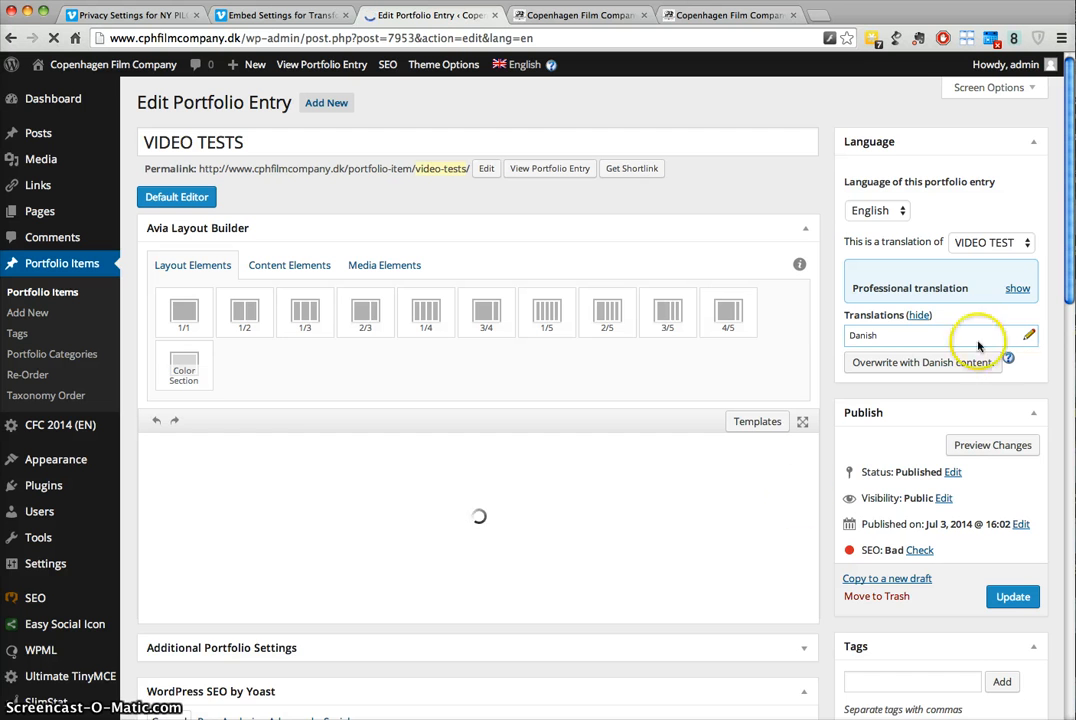
{"action": "left_click", "coordinate": [951, 474]}
{"action": "left_click", "coordinate": [940, 494]}
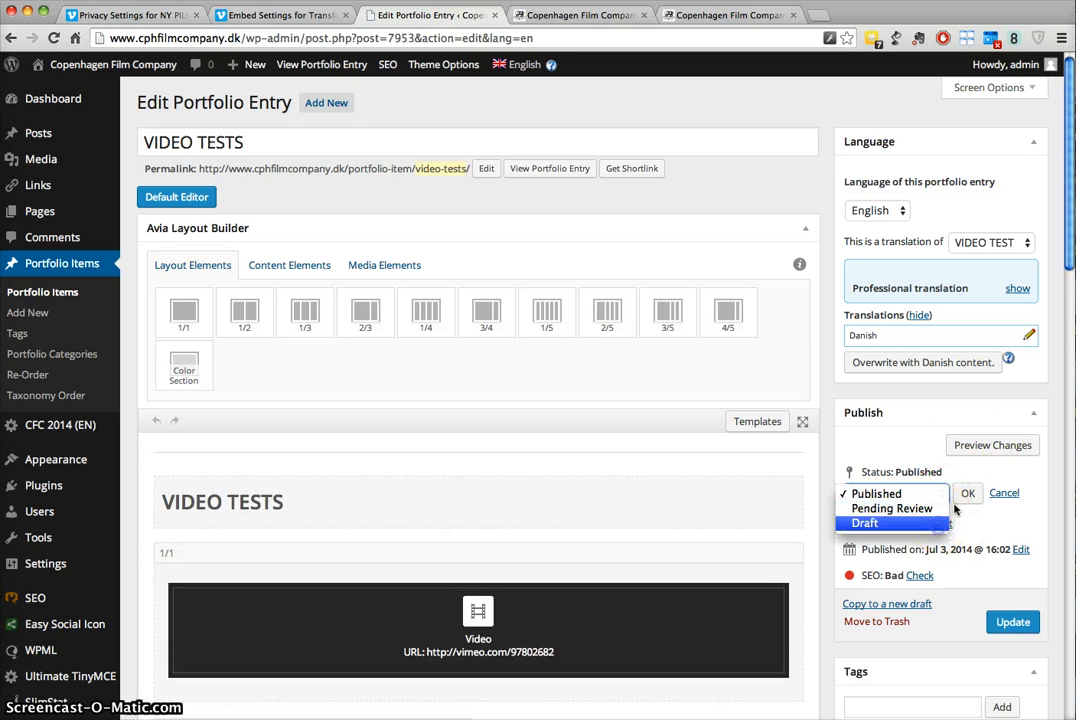
{"action": "left_click", "coordinate": [936, 523]}
{"action": "left_click", "coordinate": [966, 493]}
{"action": "left_click", "coordinate": [1013, 597]}
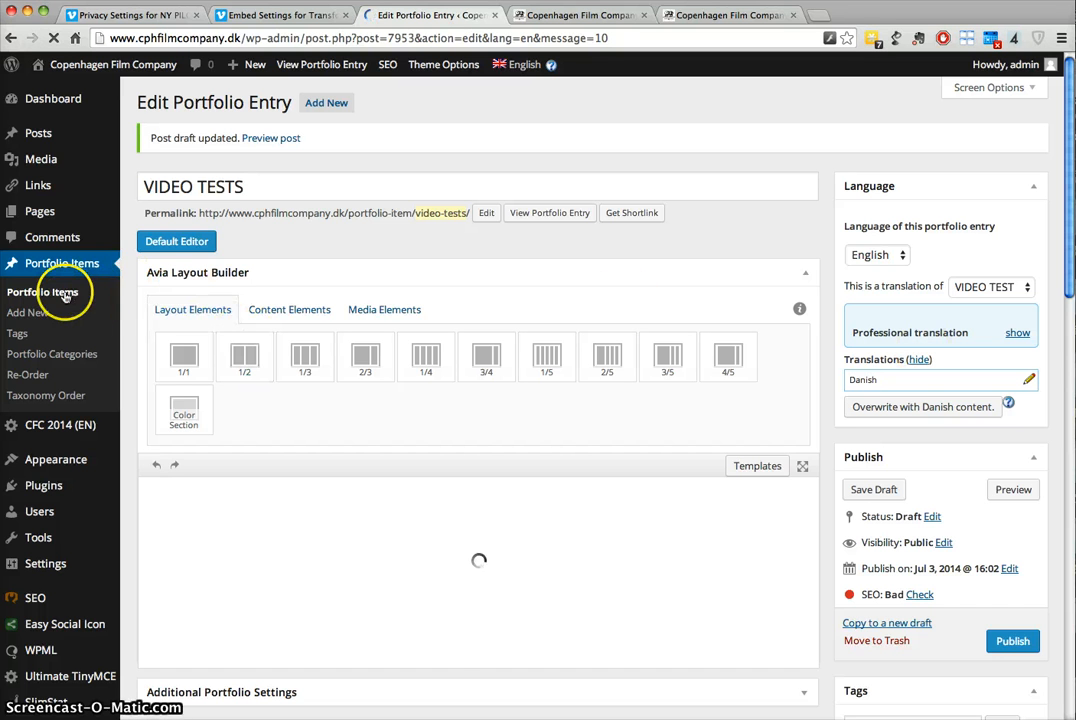
Reload the Danish film archive page to check whether VIDEO TEST is still listed.
{"action": "left_click", "coordinate": [557, 16]}
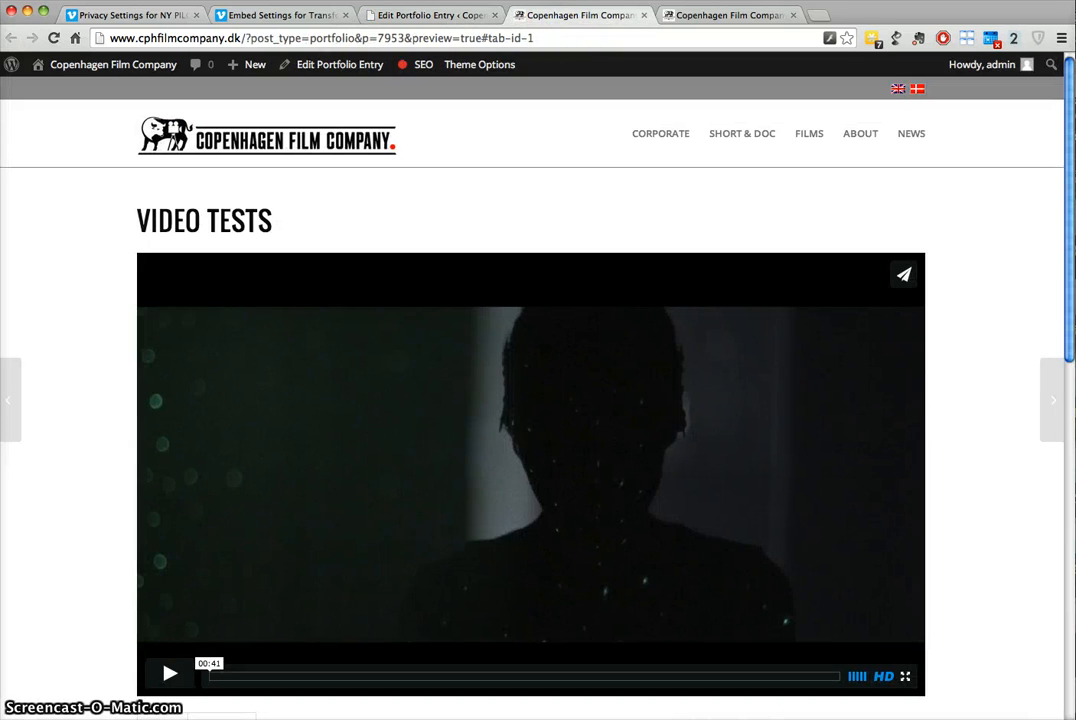
{"action": "left_click", "coordinate": [759, 12]}
{"action": "right_click", "coordinate": [509, 181]}
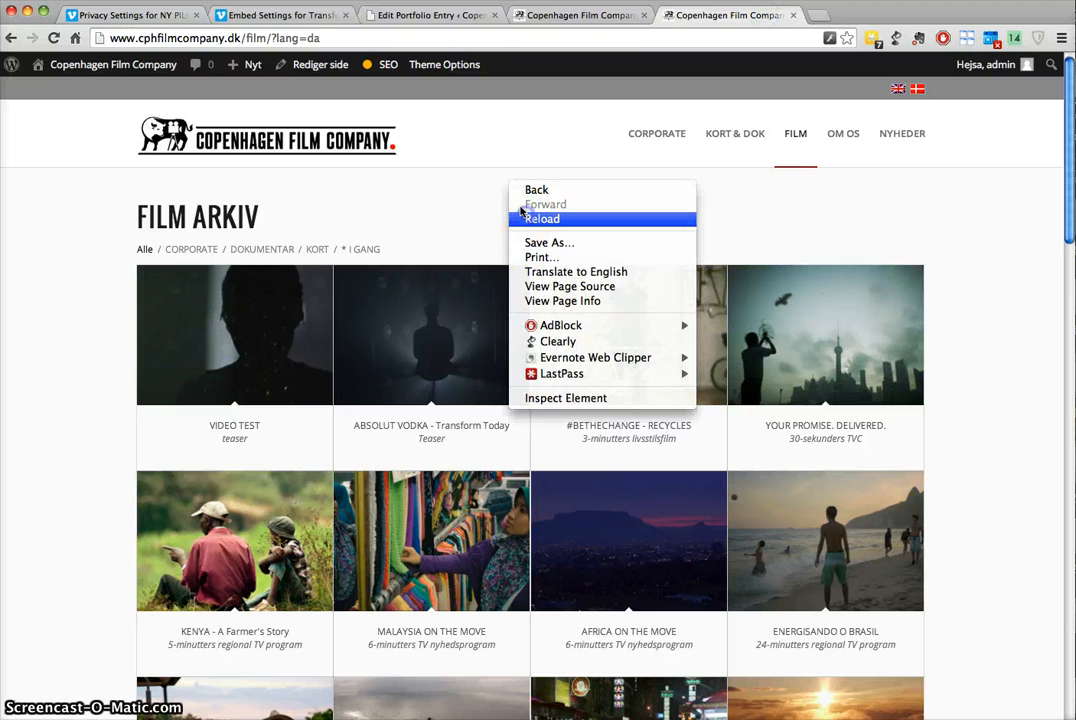
{"action": "left_click", "coordinate": [521, 216]}
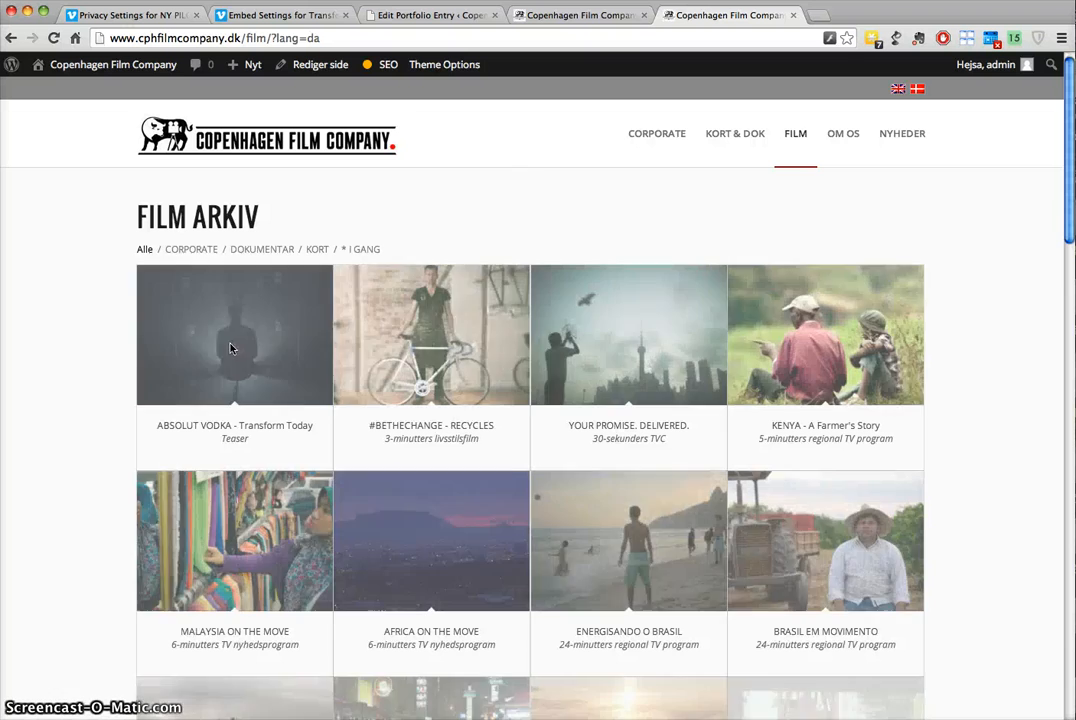
Return to the admin's Portfolio Items list and view the English drafts, followed by the Danish drafts.
{"action": "left_click", "coordinate": [540, 16]}
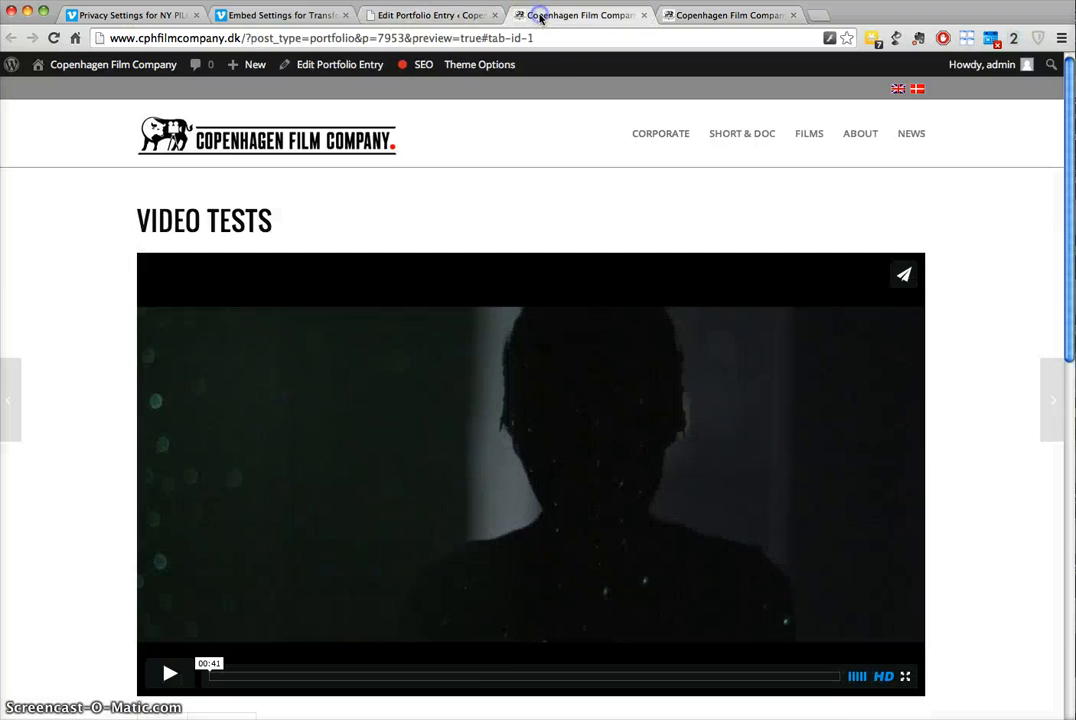
{"action": "left_click", "coordinate": [433, 15]}
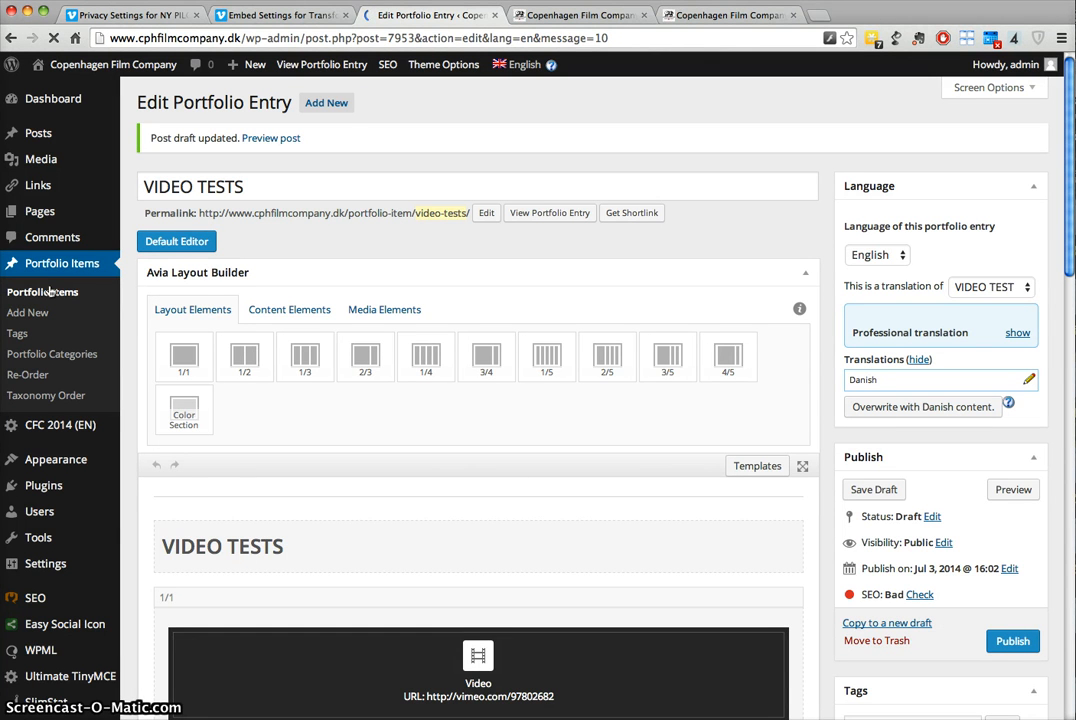
{"action": "left_click", "coordinate": [50, 291]}
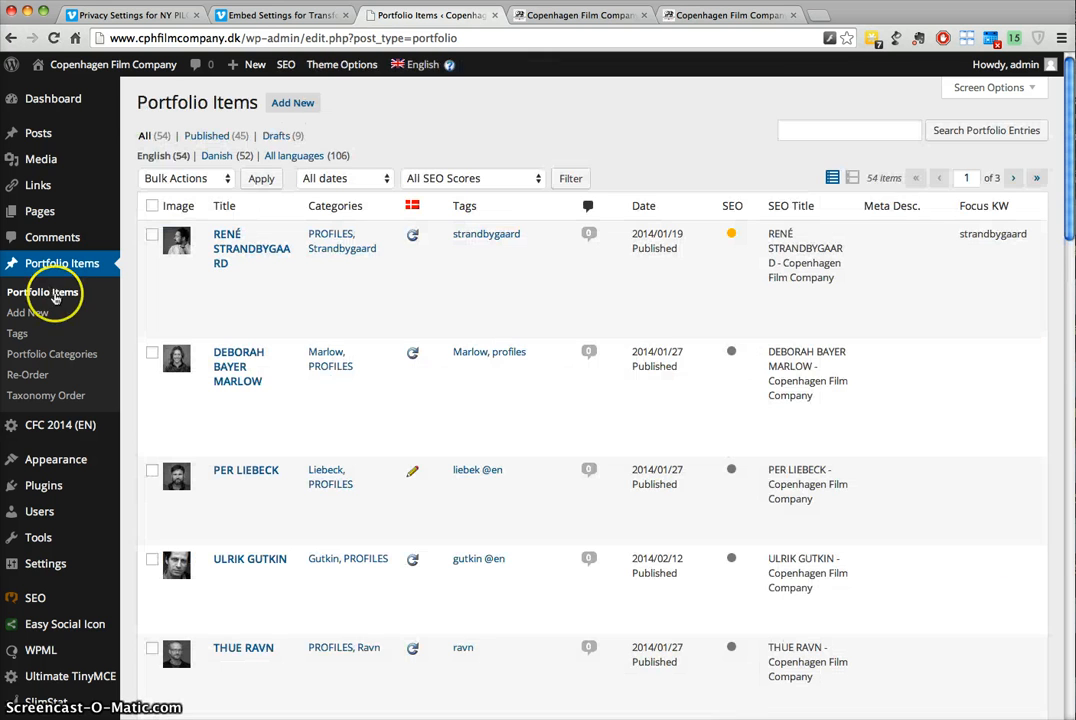
{"action": "left_click", "coordinate": [270, 136]}
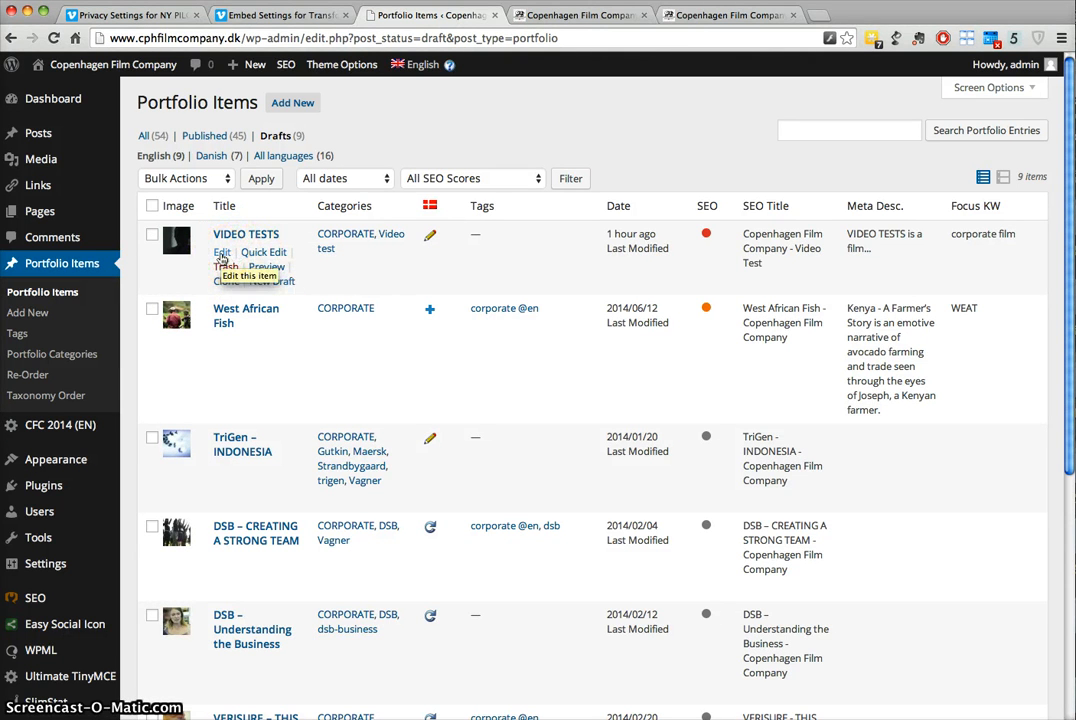
{"action": "left_click", "coordinate": [216, 157]}
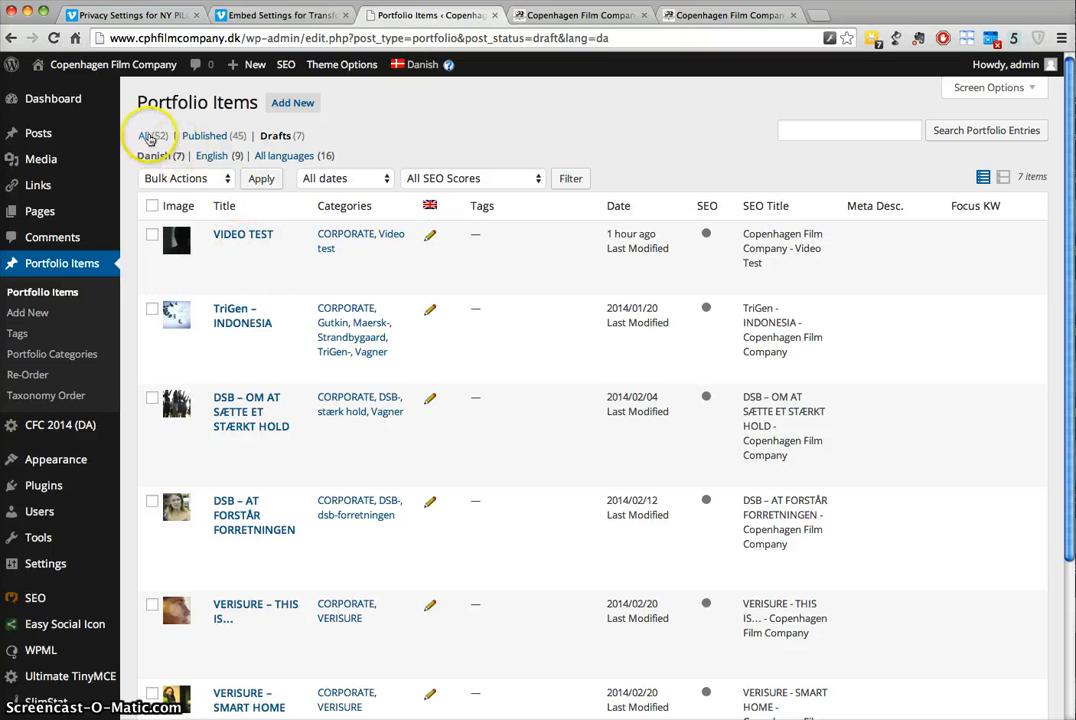
List all Danish portfolio items and find the VIDEO TEST entry among them.
{"action": "left_click", "coordinate": [147, 136]}
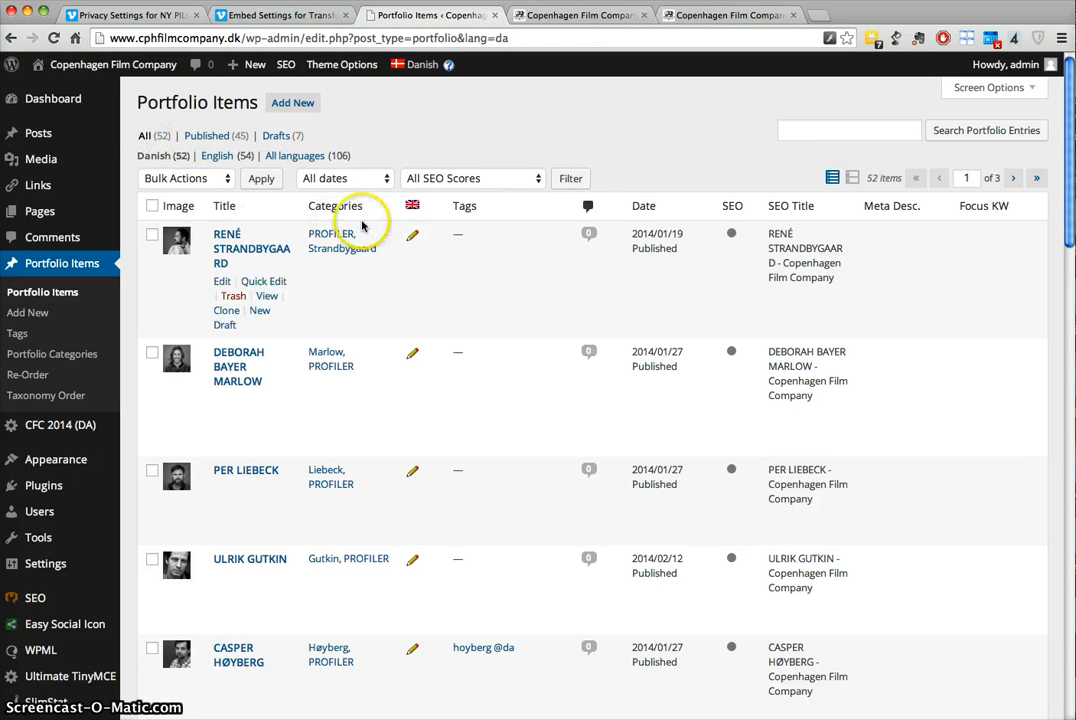
{"action": "left_click", "coordinate": [413, 206]}
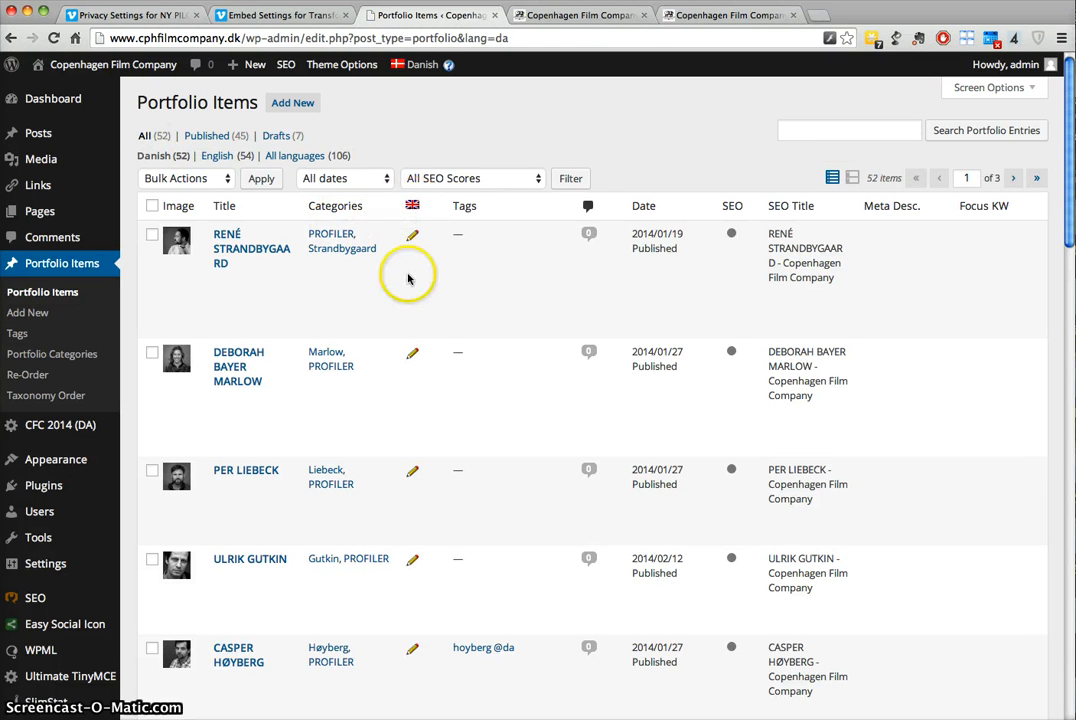
{"action": "mouse_move", "coordinate": [100, 157]}
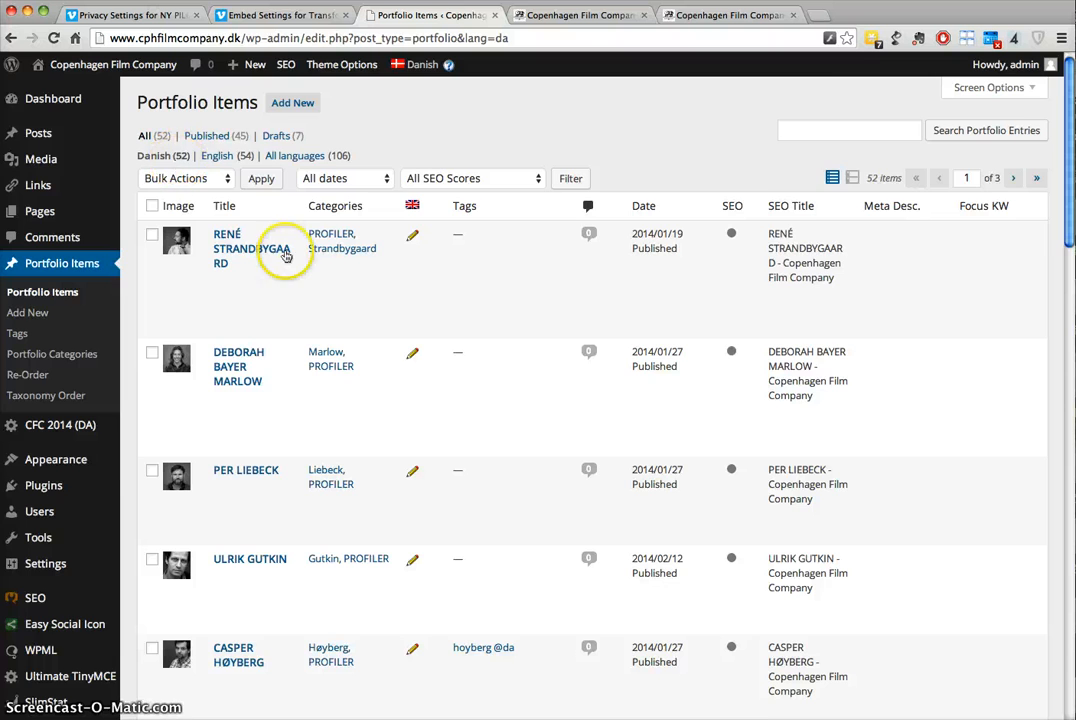
{"action": "scroll", "coordinate": [286, 256], "scroll_direction": "down", "scroll_amount": 5}
{"action": "scroll", "coordinate": [286, 256], "scroll_direction": "up", "scroll_amount": 3}
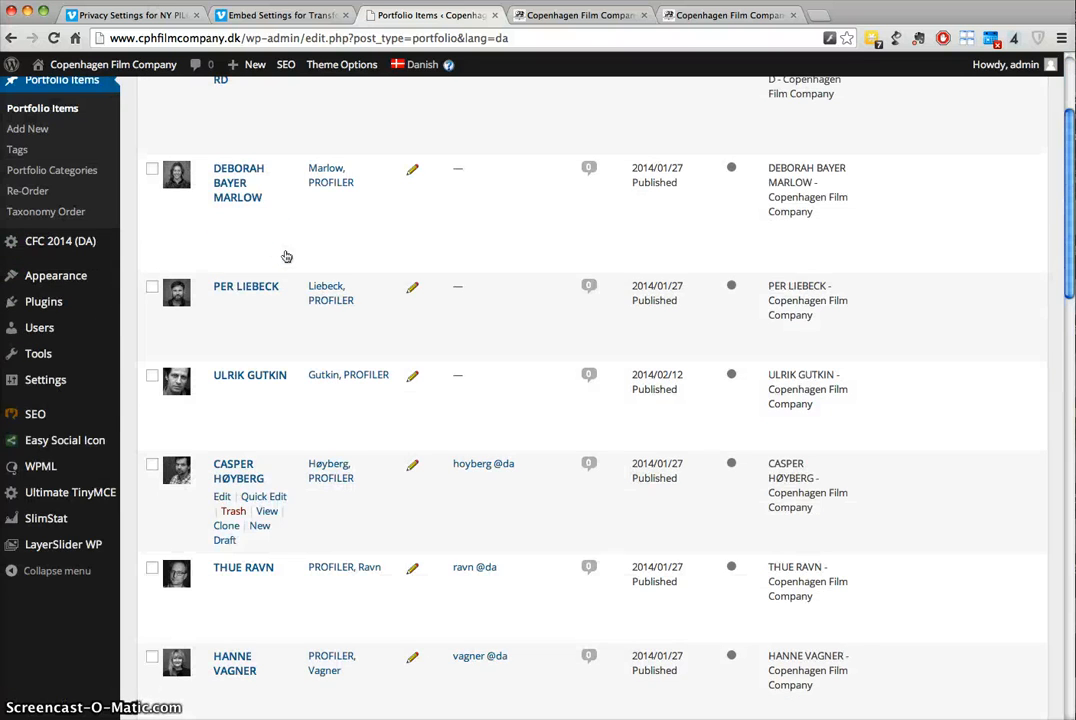
{"action": "scroll", "coordinate": [195, 104], "scroll_direction": "up", "scroll_amount": 3}
{"action": "scroll", "coordinate": [197, 228], "scroll_direction": "down", "scroll_amount": 10}
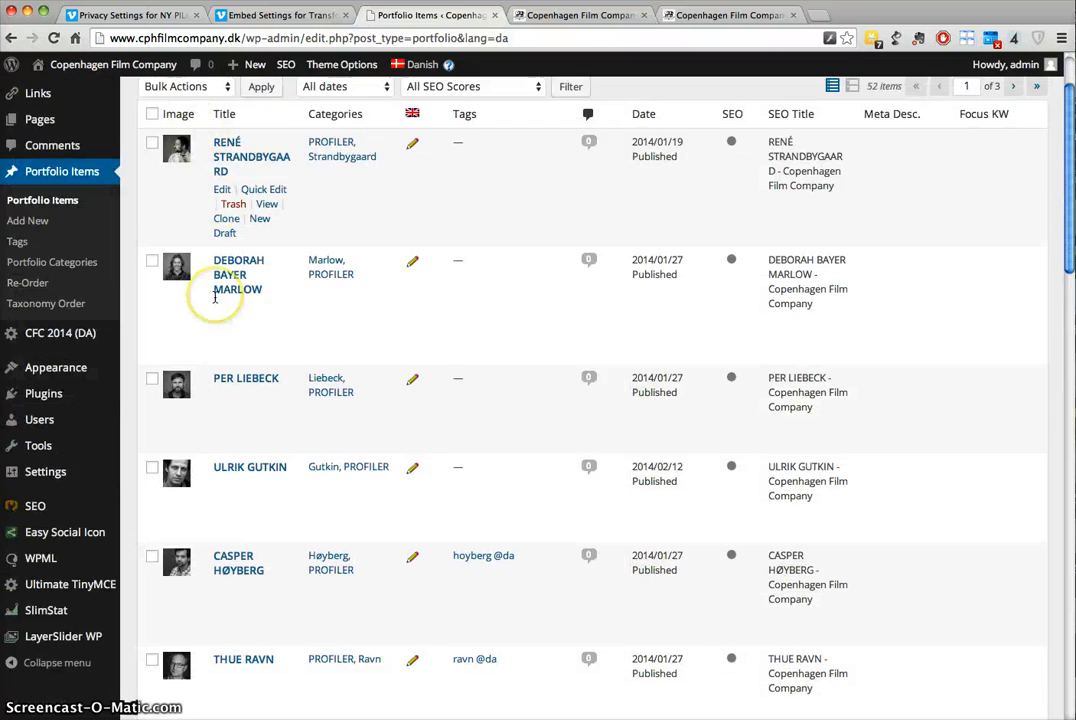
{"action": "scroll", "coordinate": [214, 297], "scroll_direction": "down", "scroll_amount": 2}
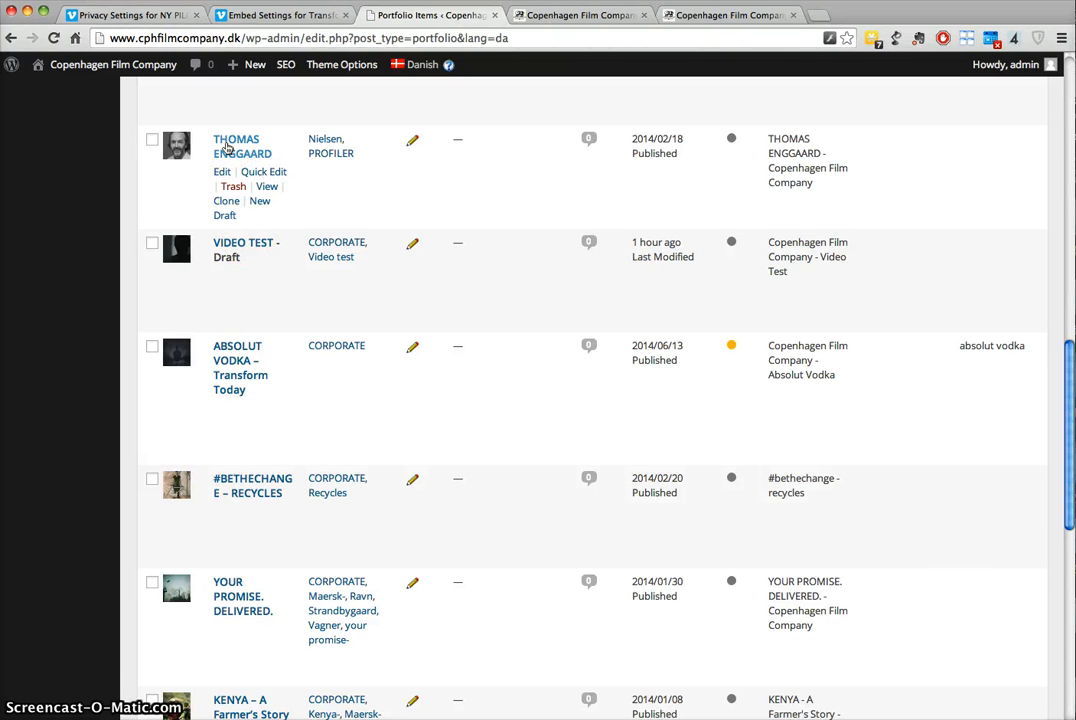
Examine the VIDEO TEST draft's row and its English translation link in the Danish portfolio list.
{"action": "scroll", "coordinate": [340, 235], "scroll_direction": "up", "scroll_amount": 3}
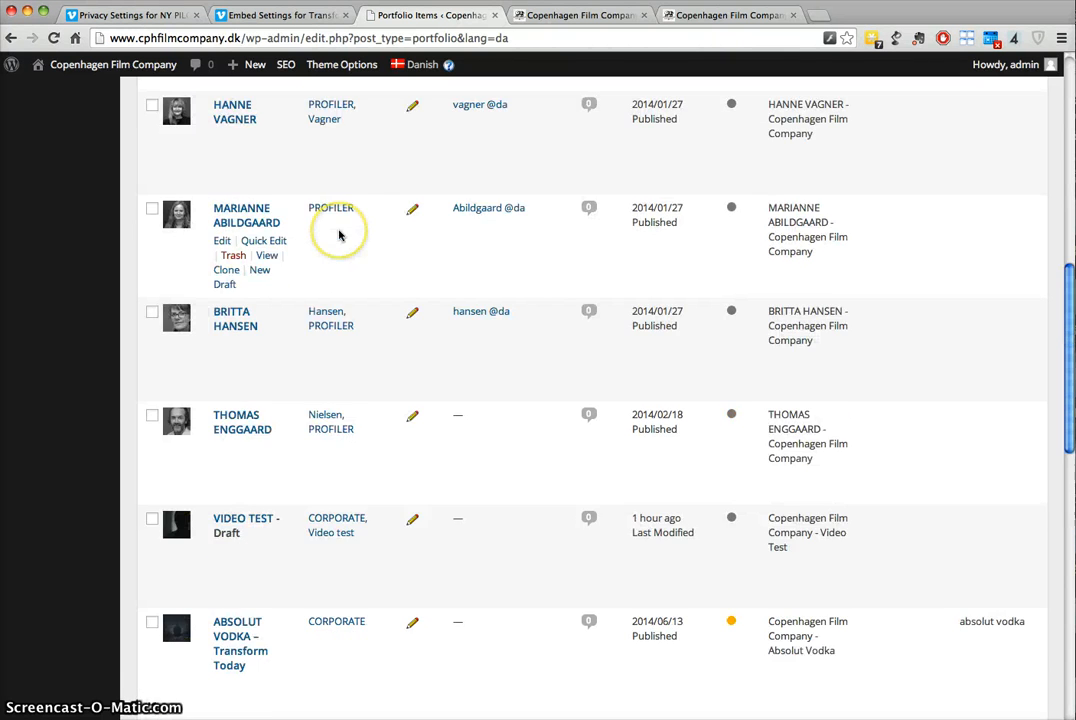
{"action": "scroll", "coordinate": [340, 235], "scroll_direction": "down", "scroll_amount": 2}
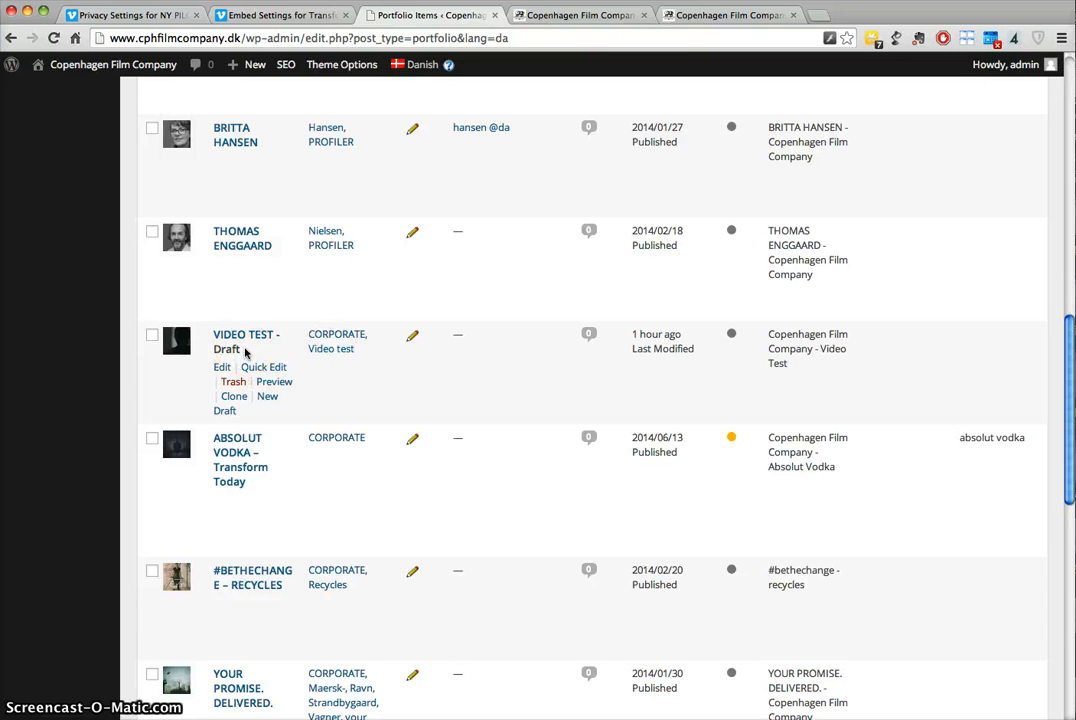
{"action": "scroll", "coordinate": [242, 350], "scroll_direction": "up", "scroll_amount": 4}
{"action": "scroll", "coordinate": [240, 345], "scroll_direction": "down", "scroll_amount": 1}
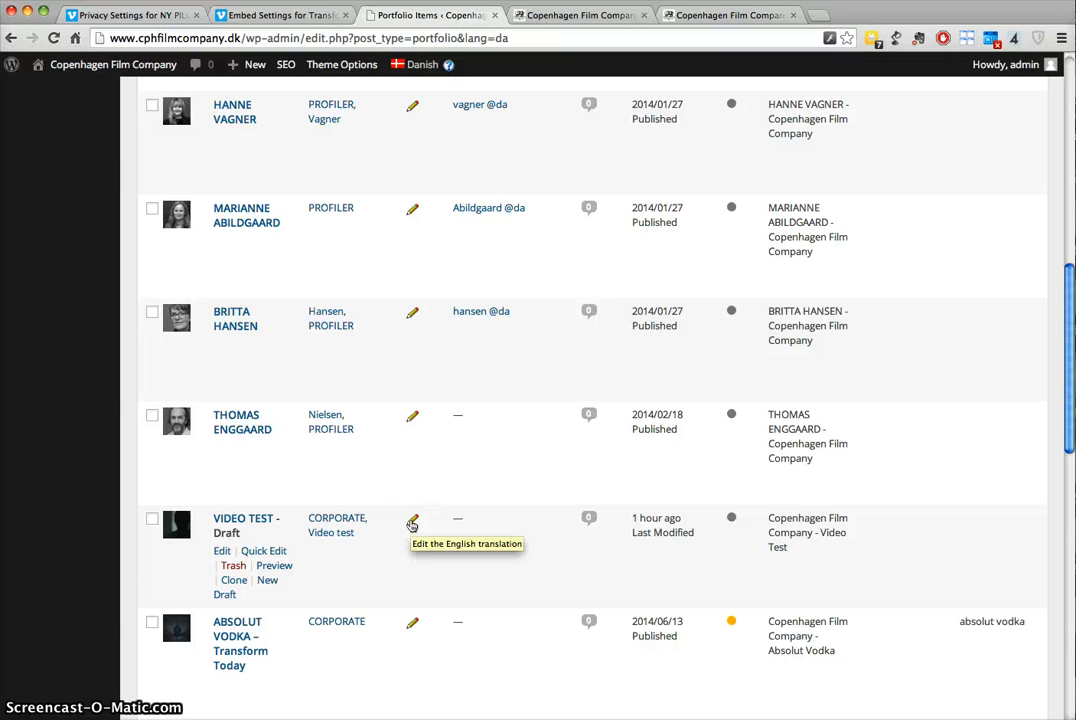
List the English portfolio items, find the VIDEO TESTS draft and open its Danish translation for editing.
{"action": "scroll", "coordinate": [411, 525], "scroll_direction": "up", "scroll_amount": 10}
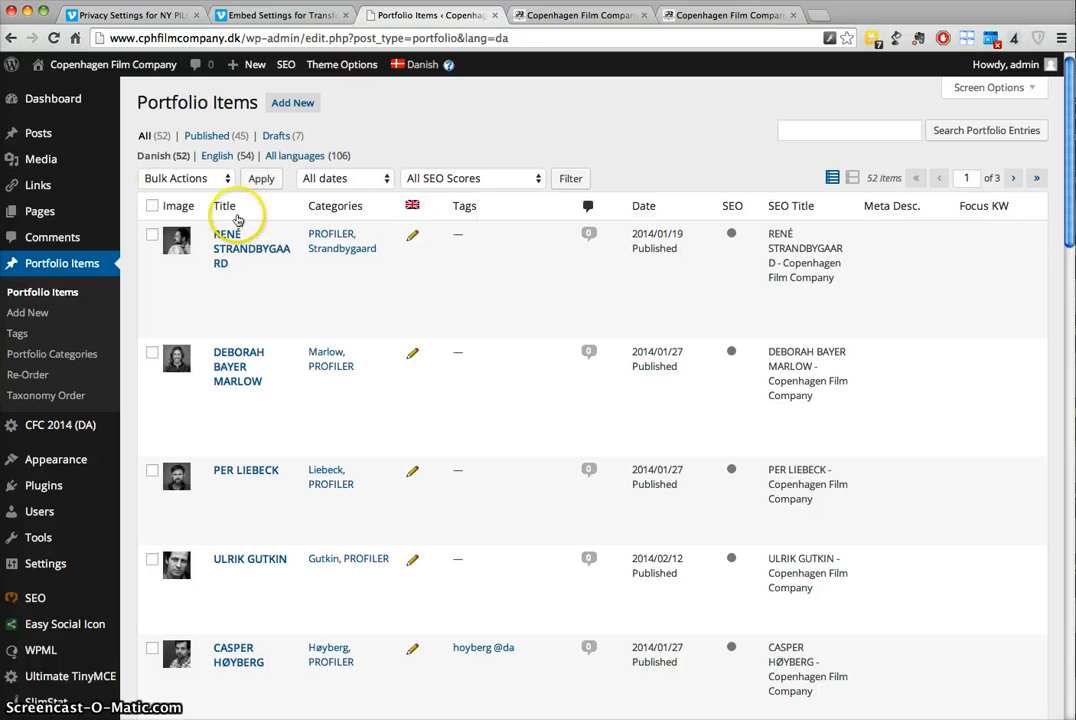
{"action": "left_click", "coordinate": [218, 157]}
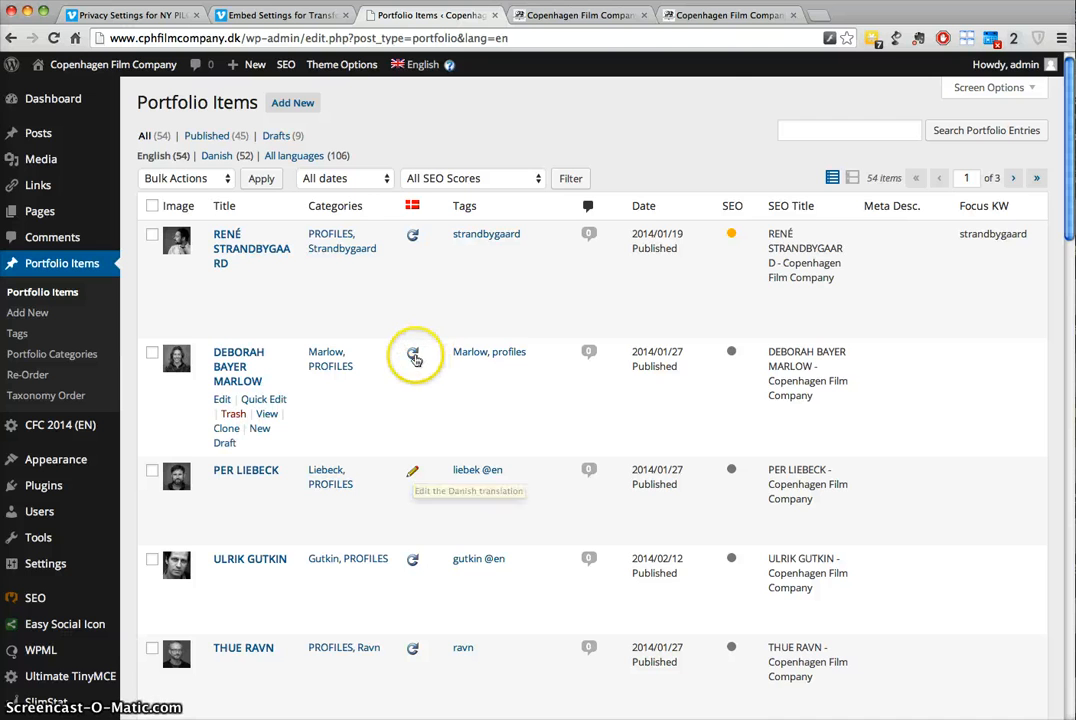
{"action": "scroll", "coordinate": [414, 260], "scroll_direction": "down", "scroll_amount": 5}
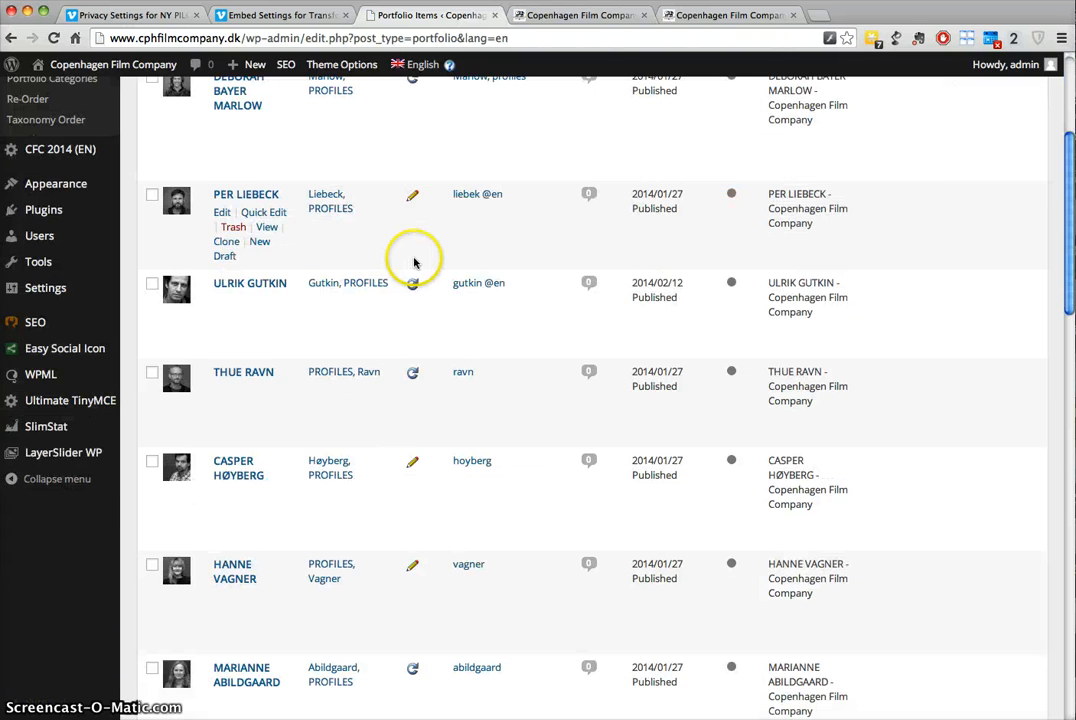
{"action": "scroll", "coordinate": [413, 370], "scroll_direction": "down", "scroll_amount": 10}
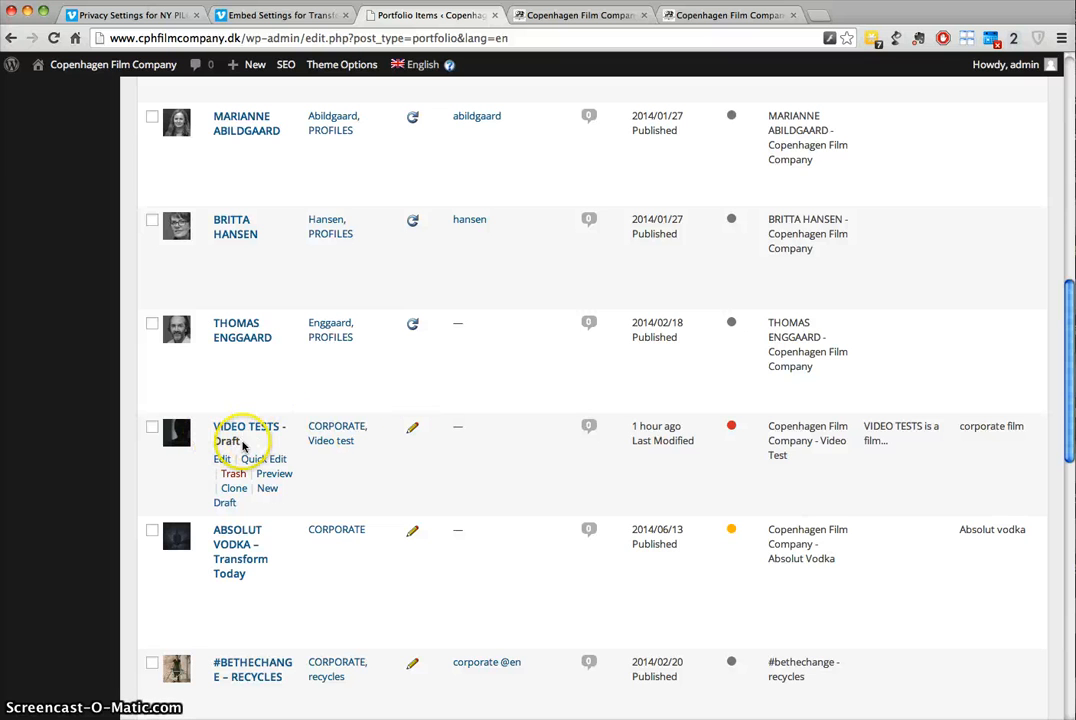
{"action": "left_click", "coordinate": [413, 431]}
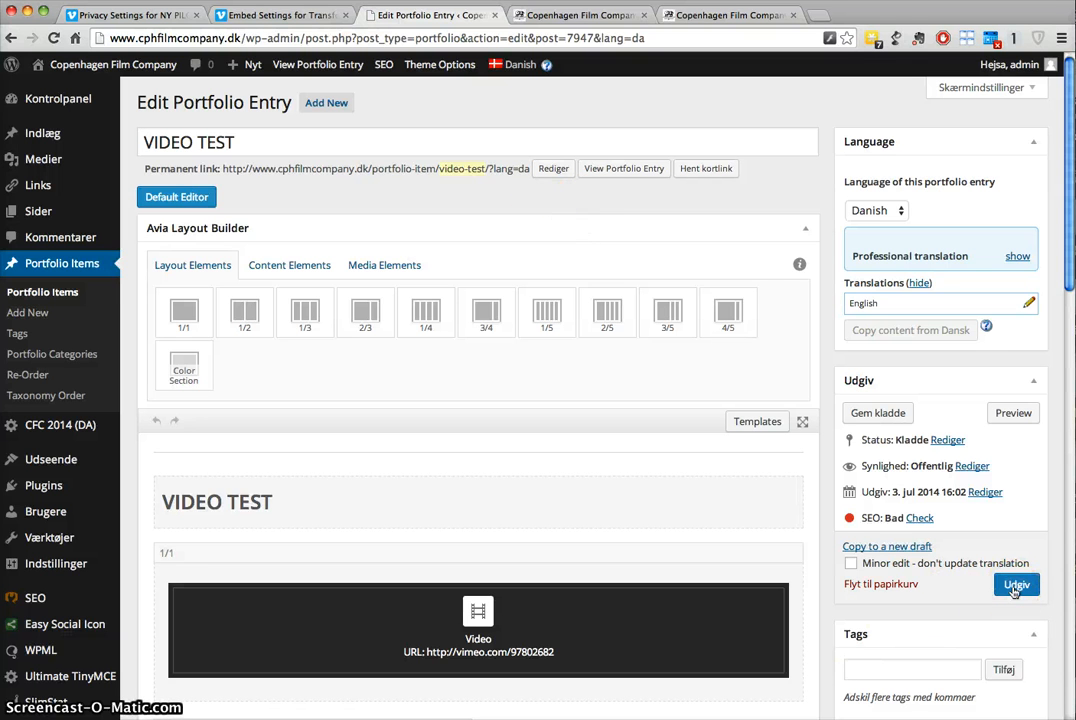
{"action": "left_click", "coordinate": [518, 192]}
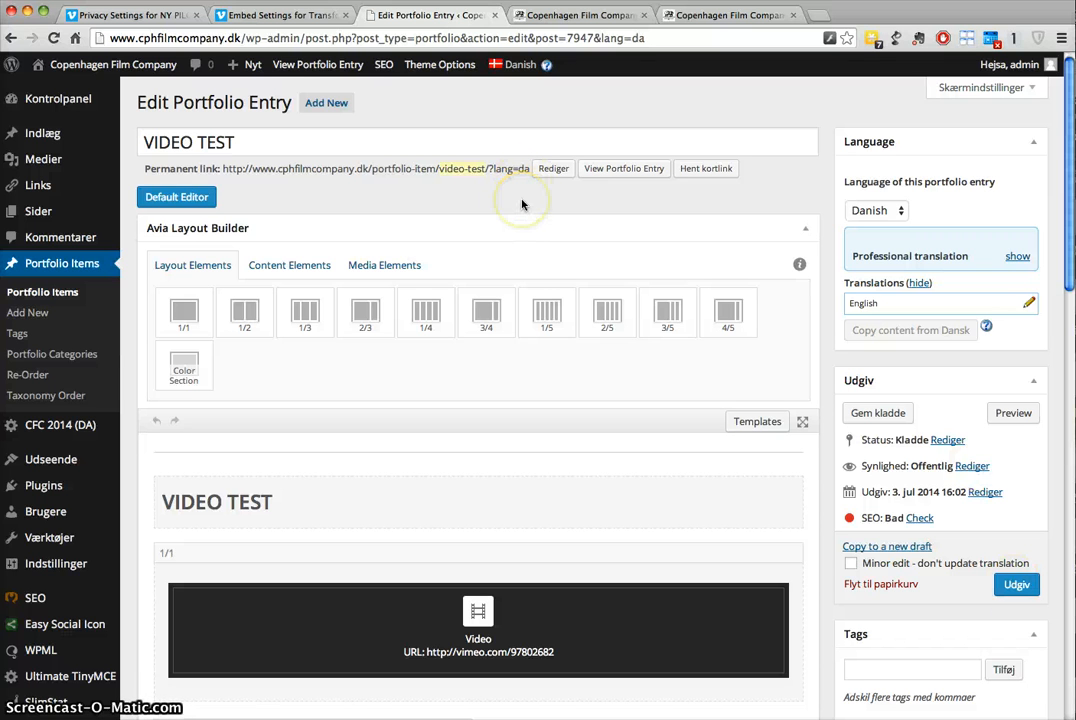